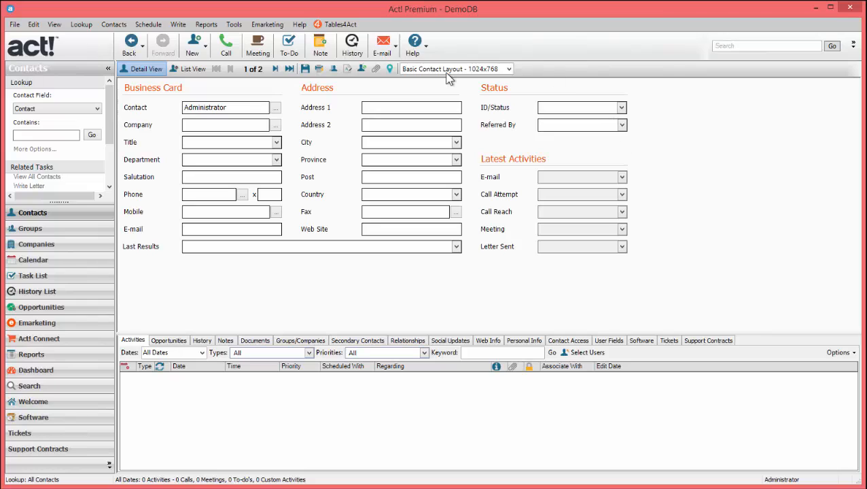
- Open the Tables4Act custom table manager and load the Tickets table
{"action": "left_click", "coordinate": [353, 26]}
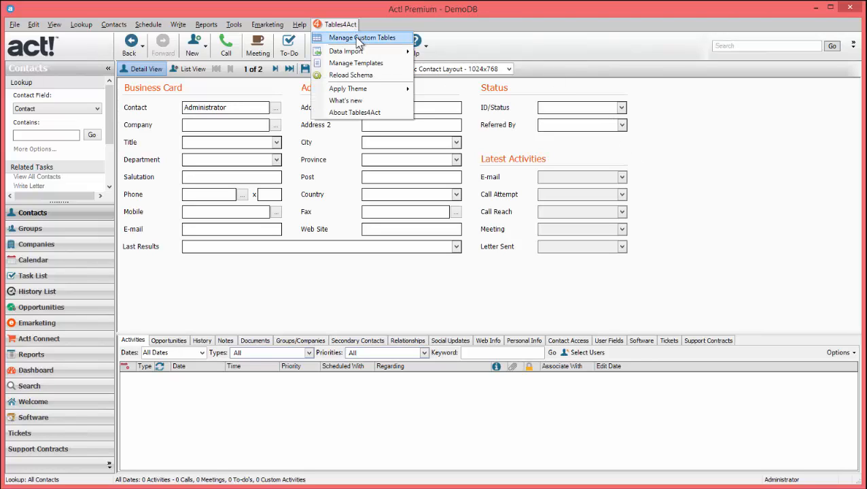
{"action": "left_click", "coordinate": [359, 38]}
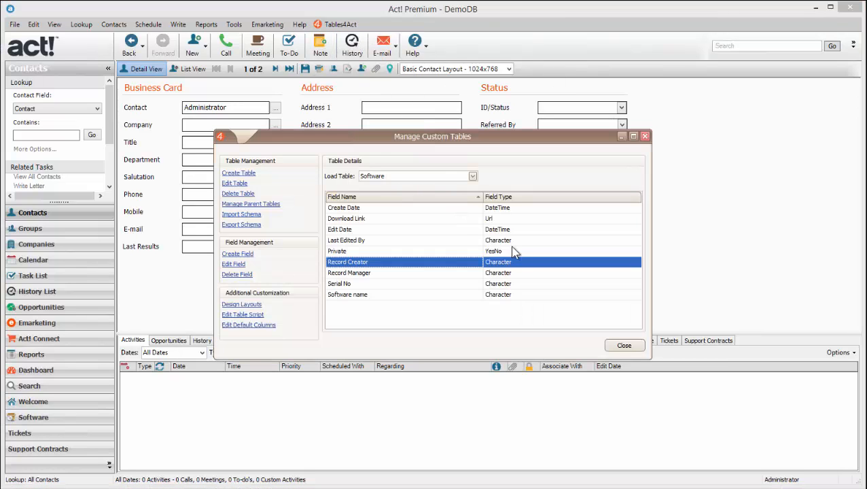
{"action": "left_click", "coordinate": [473, 177]}
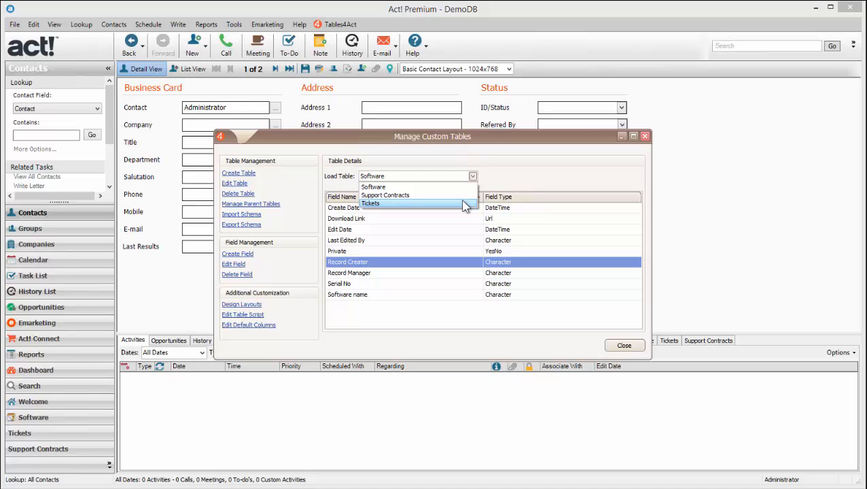
{"action": "key", "text": "Up"}
{"action": "left_click", "coordinate": [448, 204]}
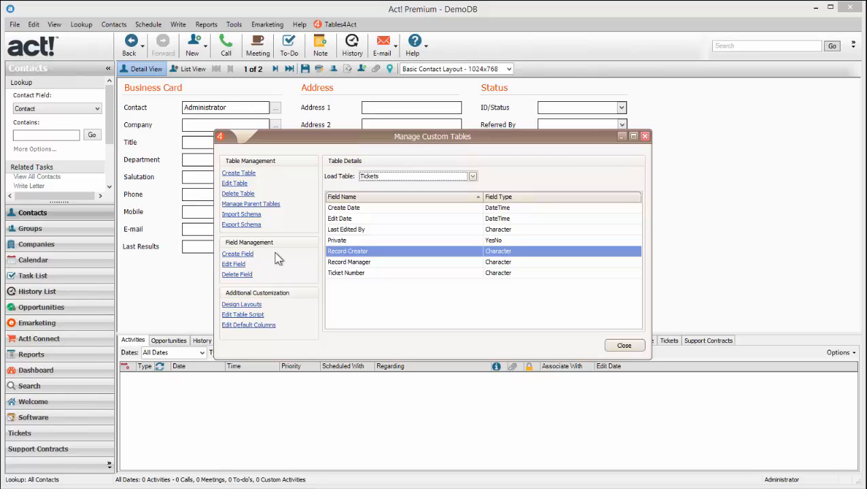
- Create a Character field named Support Contract in the Tickets table with a field length of 36
{"action": "left_click", "coordinate": [248, 255]}
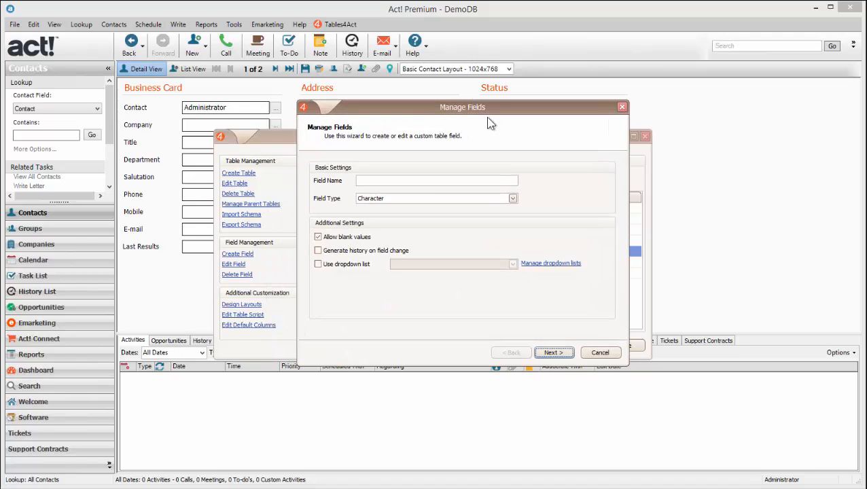
{"action": "left_click", "coordinate": [423, 183]}
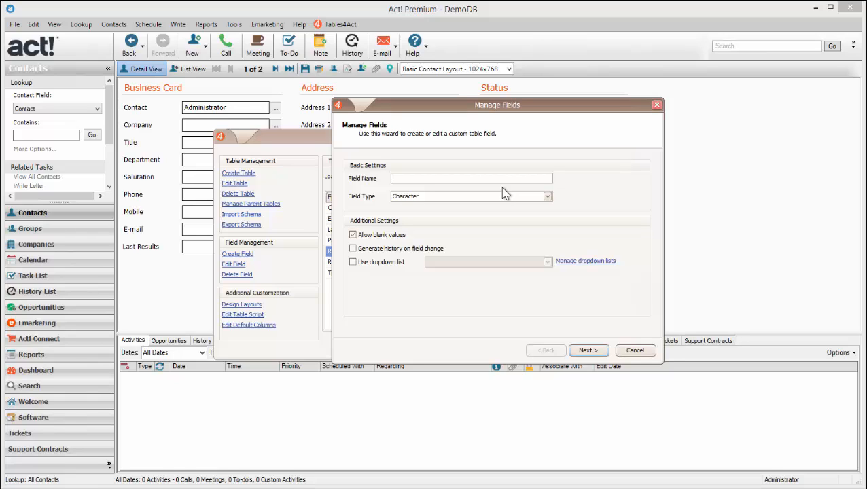
{"action": "type", "text": "Support Contract"}
{"action": "left_click", "coordinate": [583, 350]}
{"action": "double_click", "coordinate": [419, 192]}
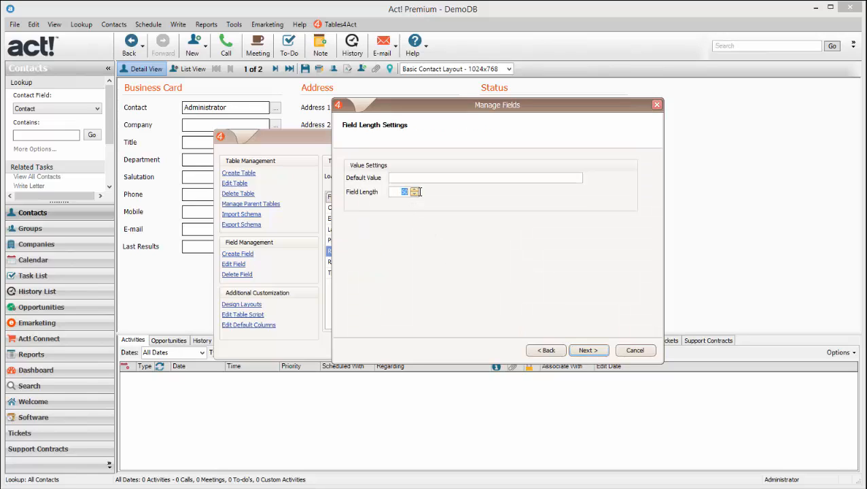
{"action": "type", "text": "36"}
{"action": "left_click", "coordinate": [587, 351]}
{"action": "left_click", "coordinate": [588, 351]}
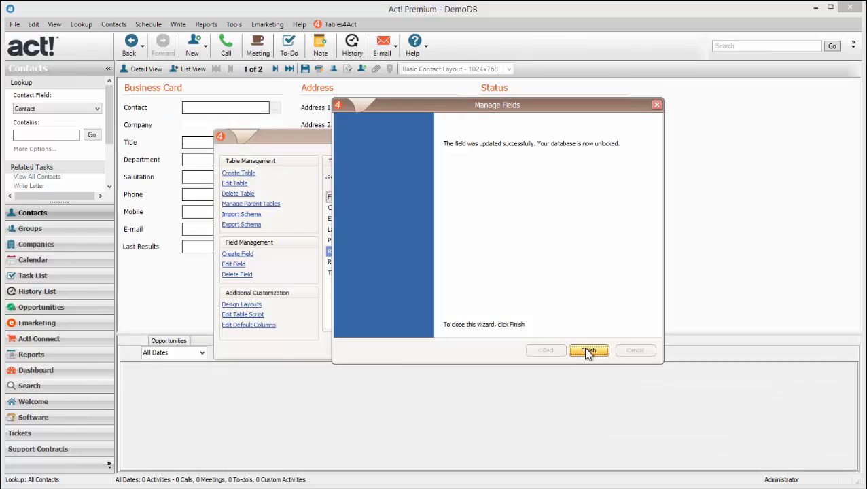
{"action": "left_click", "coordinate": [586, 350]}
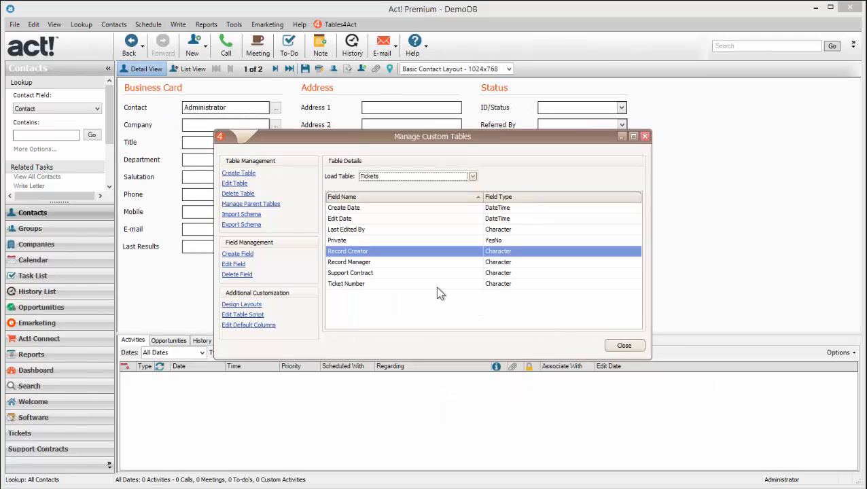
{"action": "left_click", "coordinate": [454, 275]}
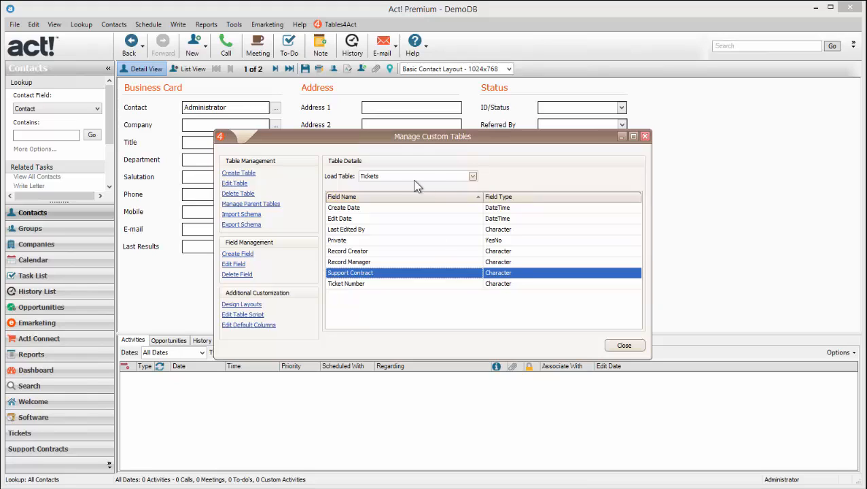
{"action": "left_click", "coordinate": [368, 178]}
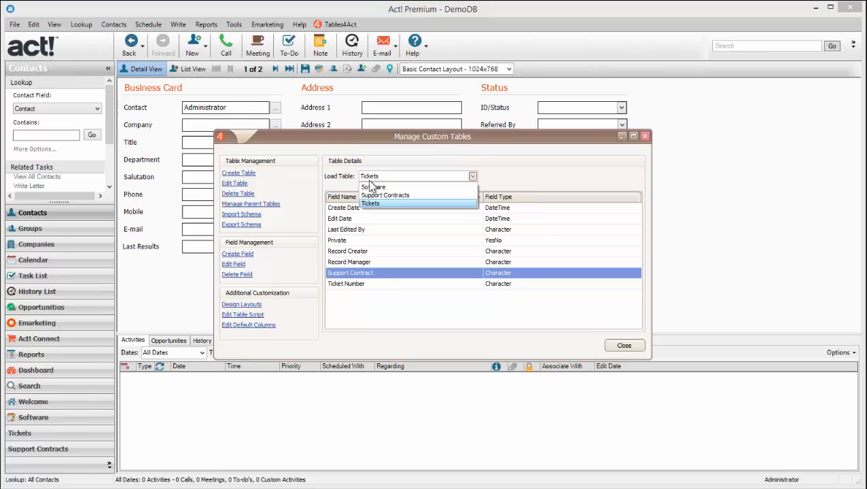
{"action": "left_click", "coordinate": [368, 180]}
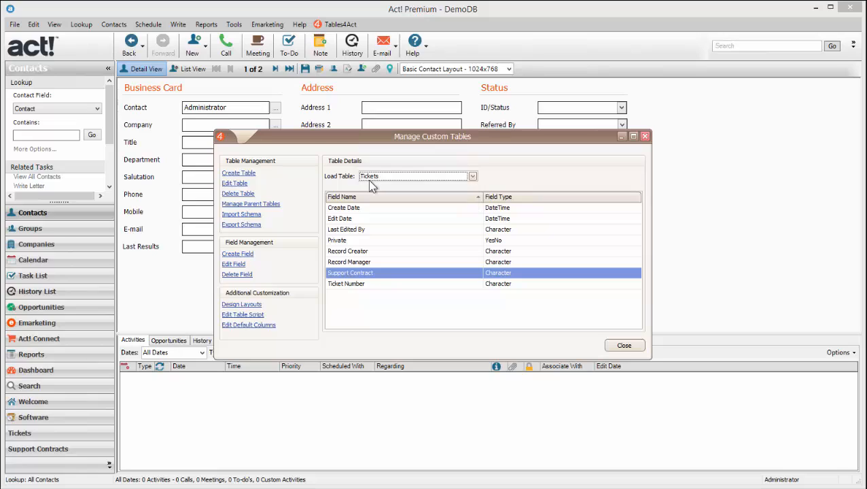
- Add a parent link to the Tickets table with SUPPORT CONTRACTS as parent table and Support Contract as link field
{"action": "left_click", "coordinate": [269, 206]}
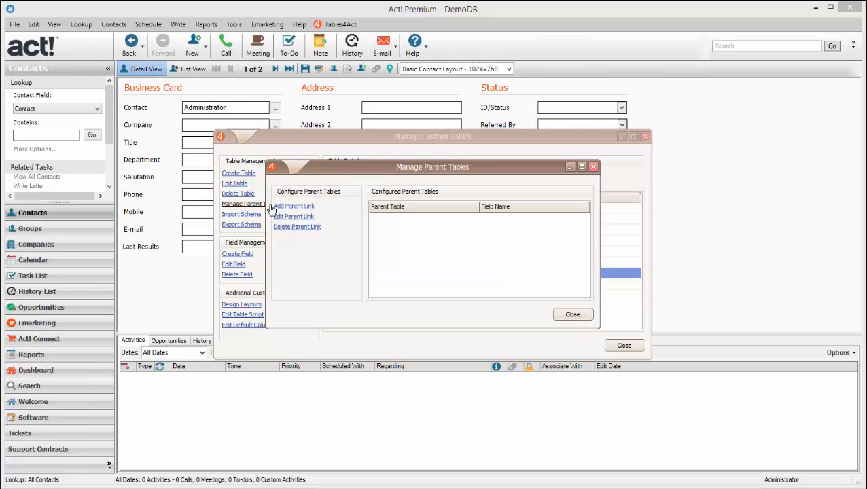
{"action": "left_click", "coordinate": [312, 212]}
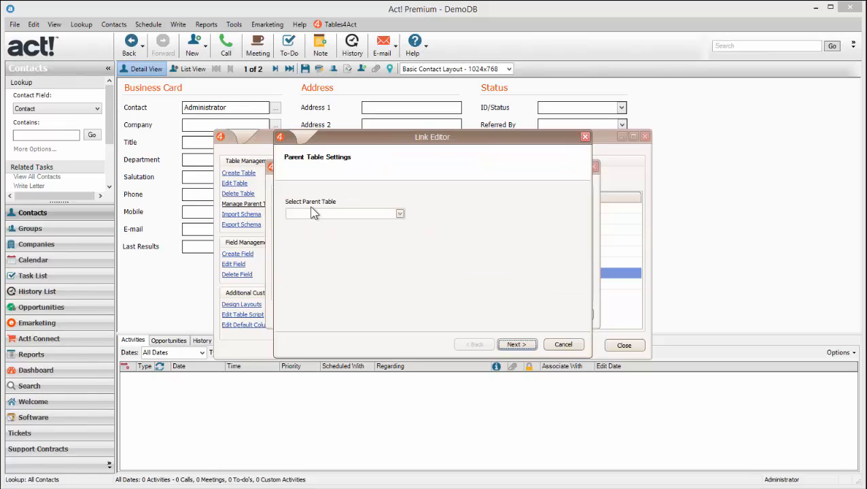
{"action": "left_click", "coordinate": [401, 215]}
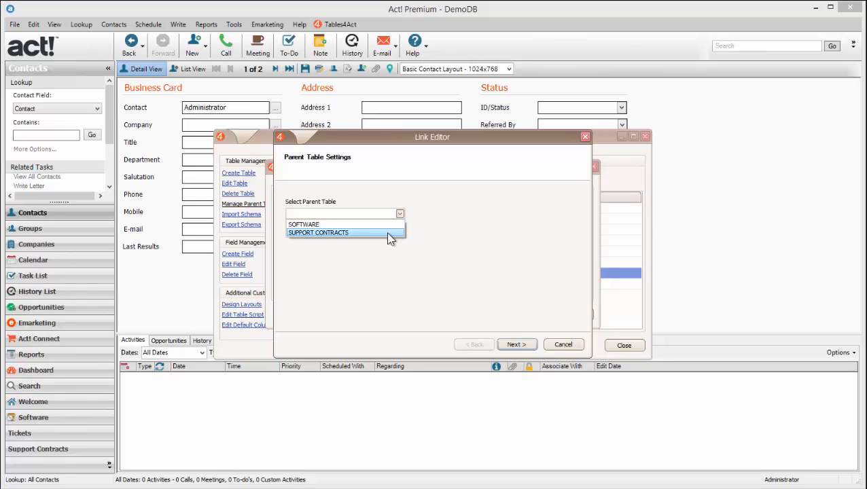
{"action": "left_click", "coordinate": [389, 233]}
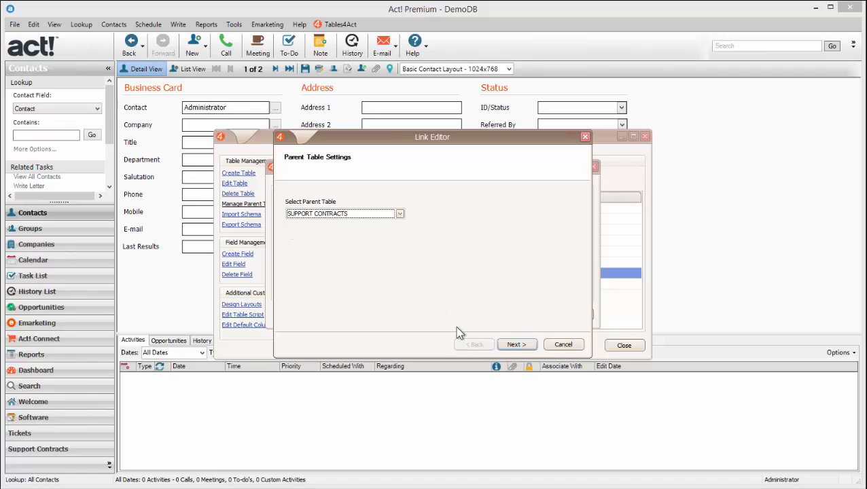
{"action": "left_click", "coordinate": [510, 345]}
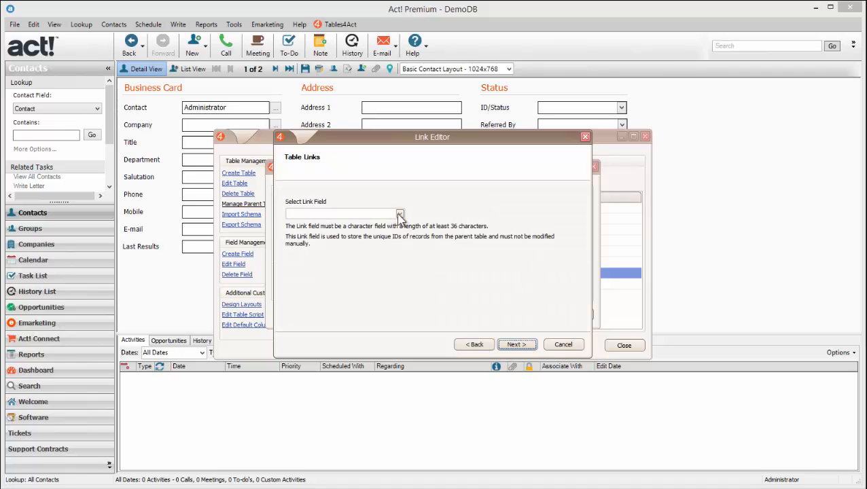
{"action": "left_click", "coordinate": [401, 215]}
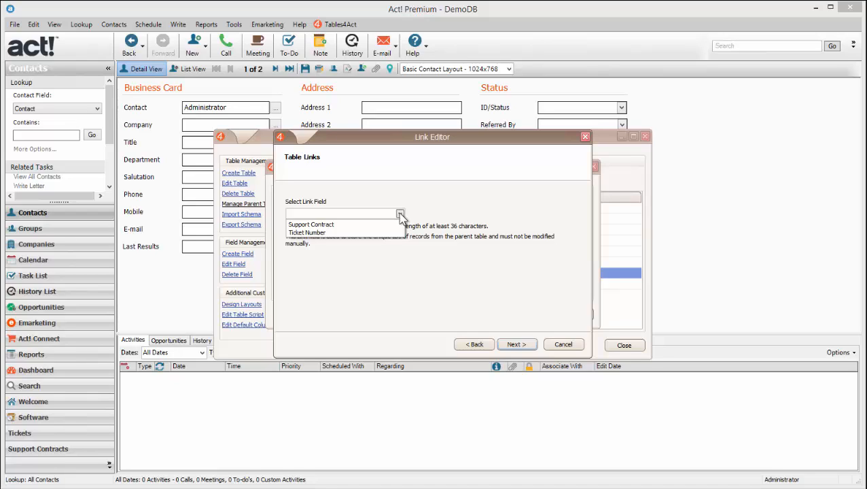
{"action": "left_click", "coordinate": [393, 226]}
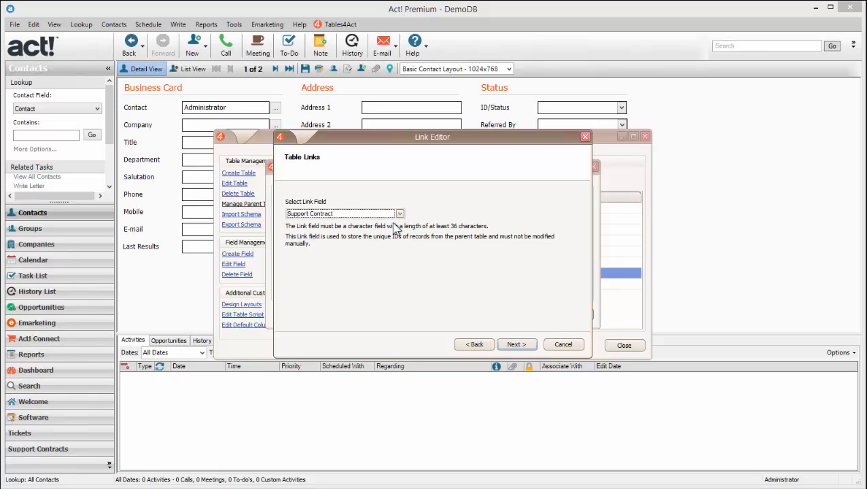
{"action": "left_click", "coordinate": [513, 346]}
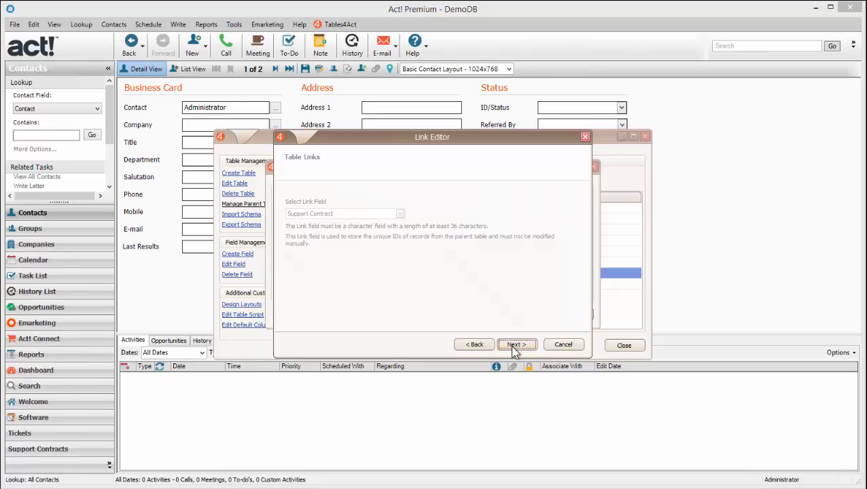
{"action": "left_click", "coordinate": [513, 346]}
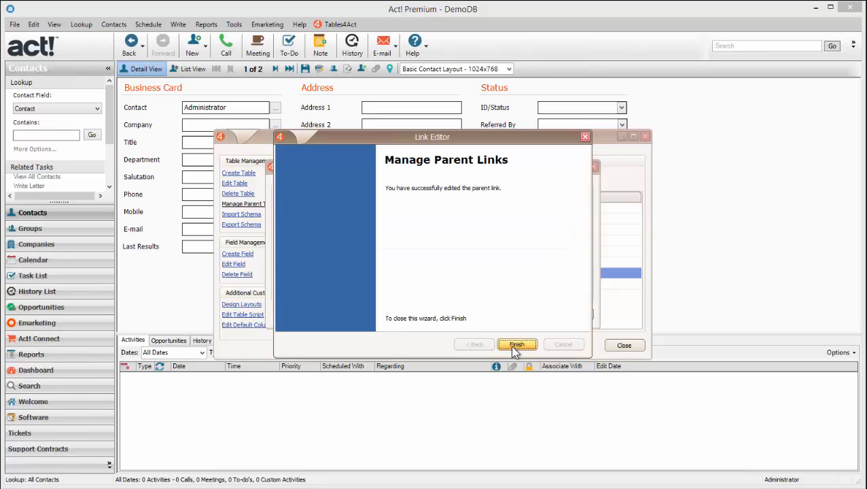
{"action": "left_click", "coordinate": [516, 345]}
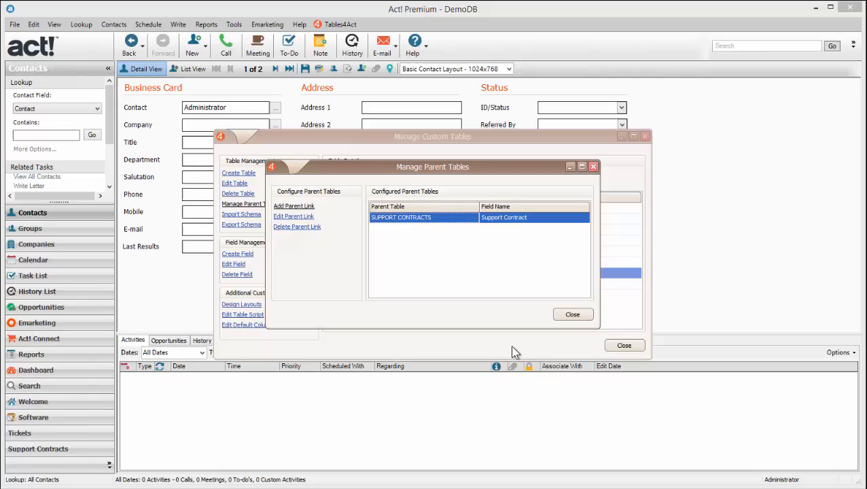
{"action": "left_click", "coordinate": [570, 317]}
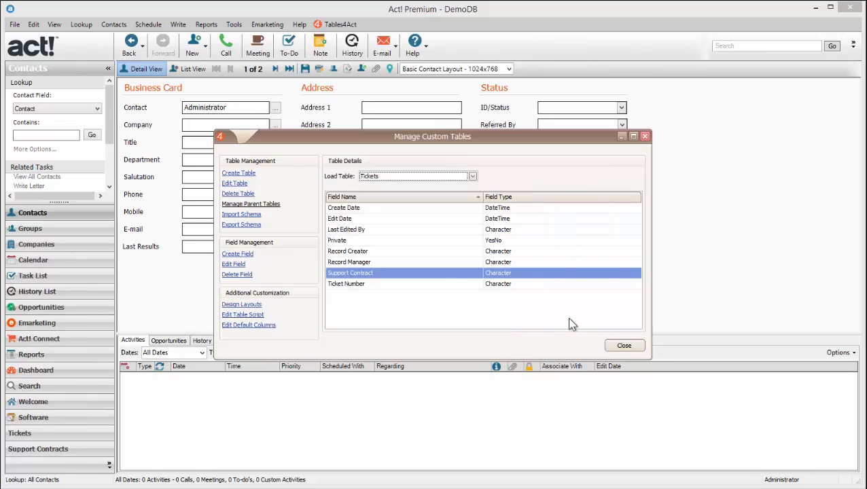
- Add the Support Contract field below Create Date in the Tickets table's Default Layout and save the layout
{"action": "left_click", "coordinate": [442, 275]}
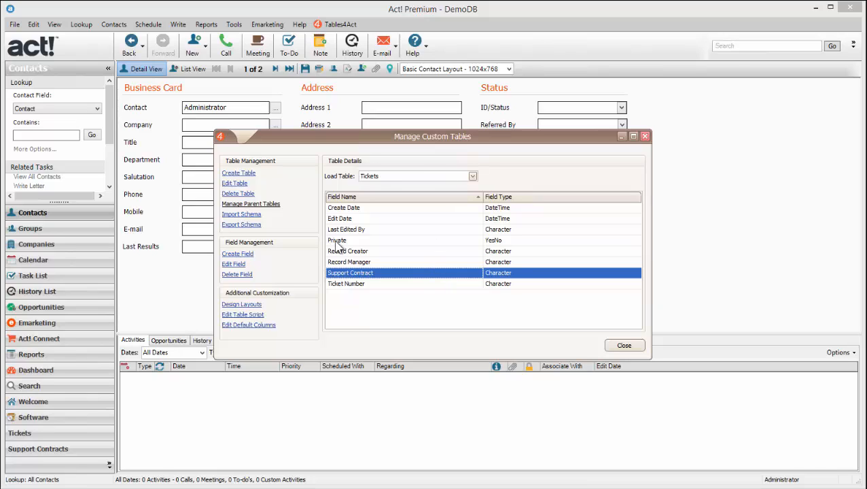
{"action": "left_click", "coordinate": [256, 306]}
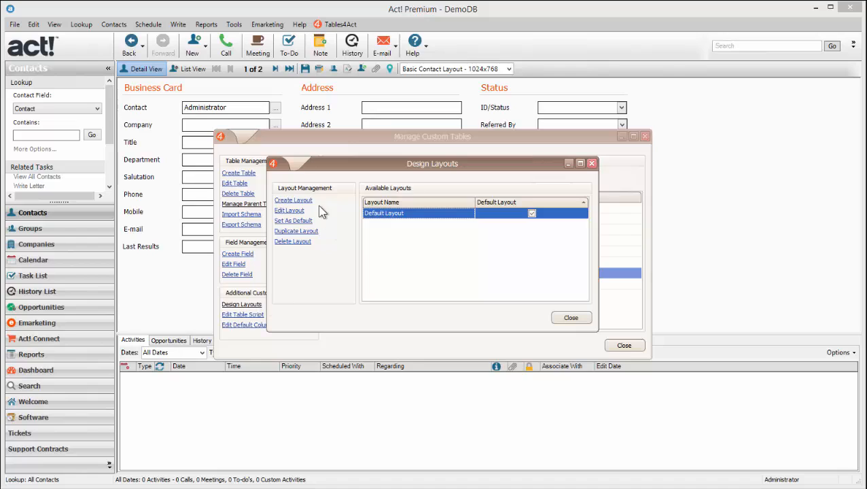
{"action": "left_click", "coordinate": [293, 212]}
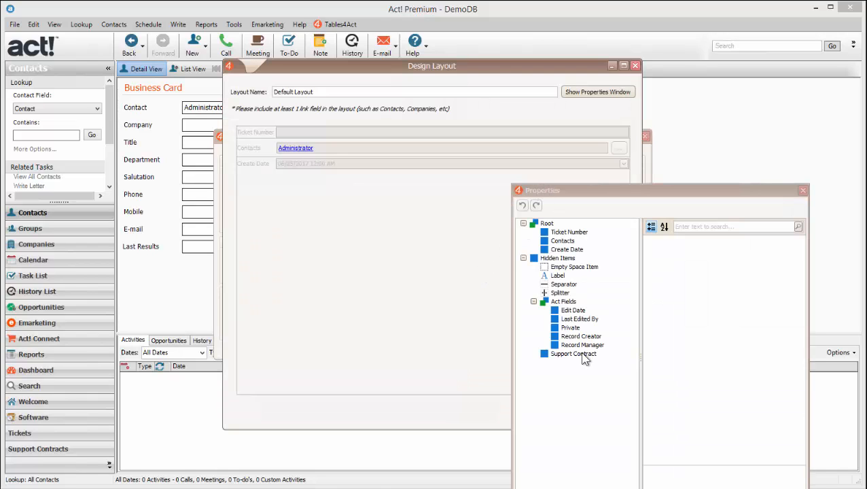
{"action": "left_click", "coordinate": [571, 355]}
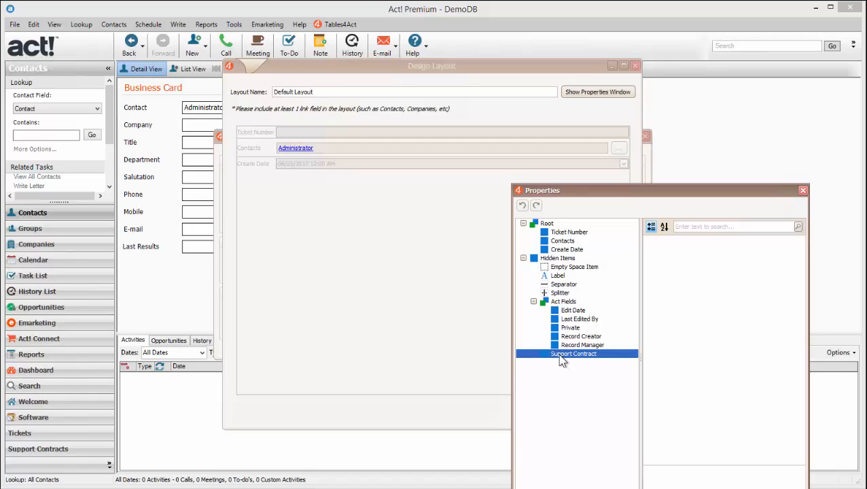
{"action": "left_click_drag", "start_coordinate": [446, 66], "coordinate": [279, 48]}
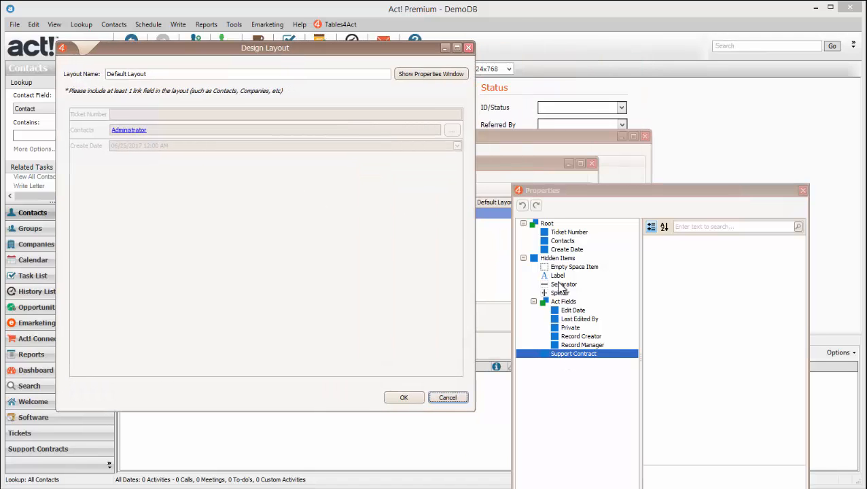
{"action": "left_click_drag", "start_coordinate": [570, 354], "coordinate": [272, 351]}
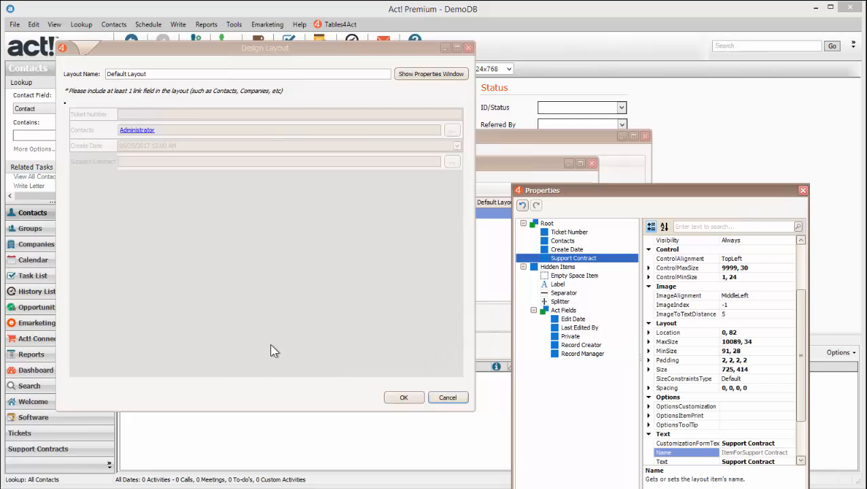
{"action": "left_click", "coordinate": [435, 189]}
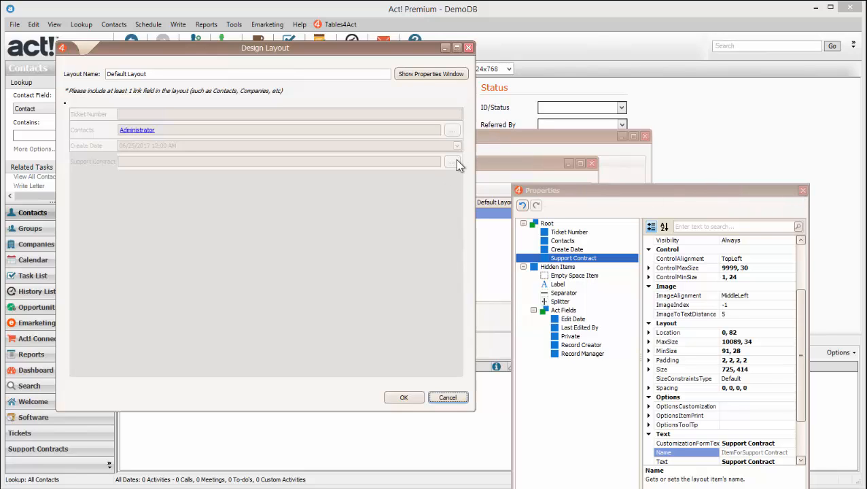
{"action": "left_click", "coordinate": [380, 137]}
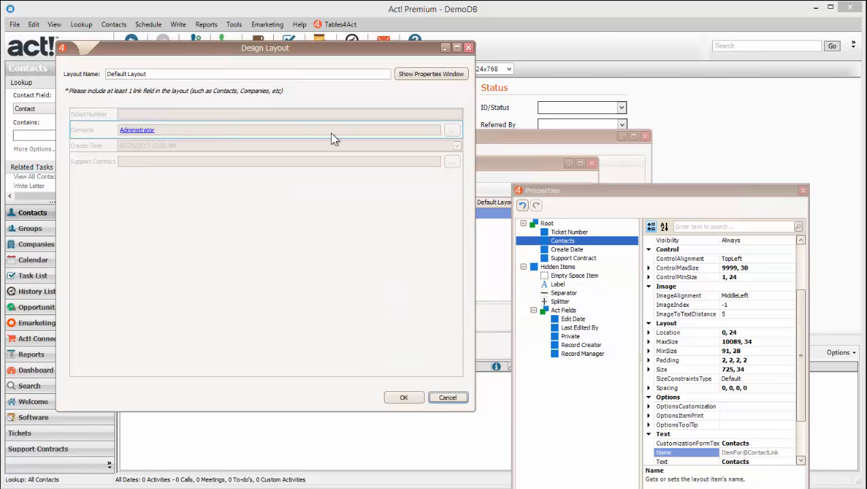
{"action": "left_click", "coordinate": [275, 171]}
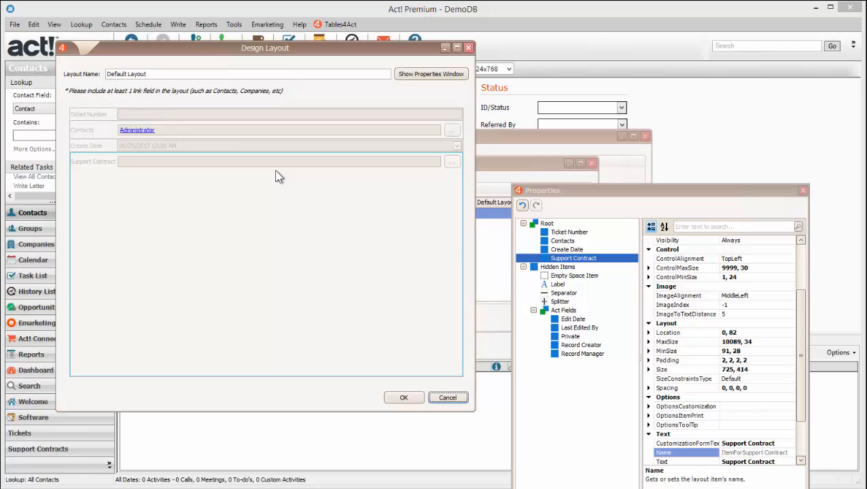
{"action": "left_click", "coordinate": [405, 398]}
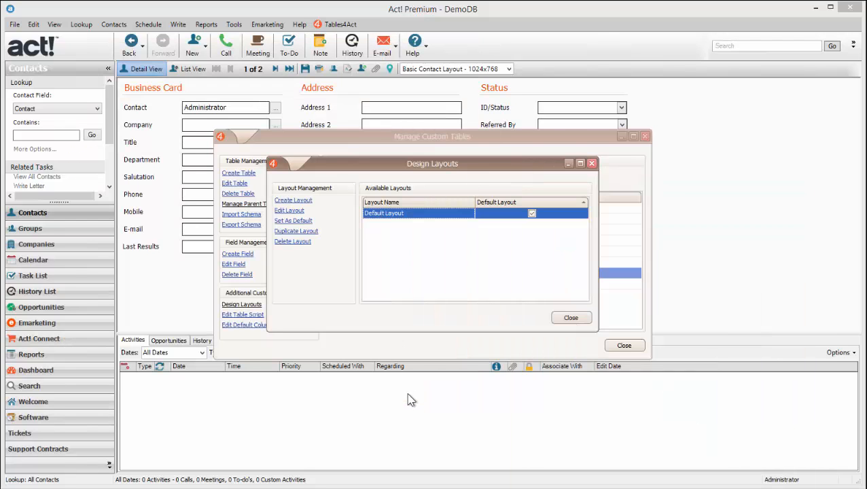
{"action": "left_click", "coordinate": [570, 319]}
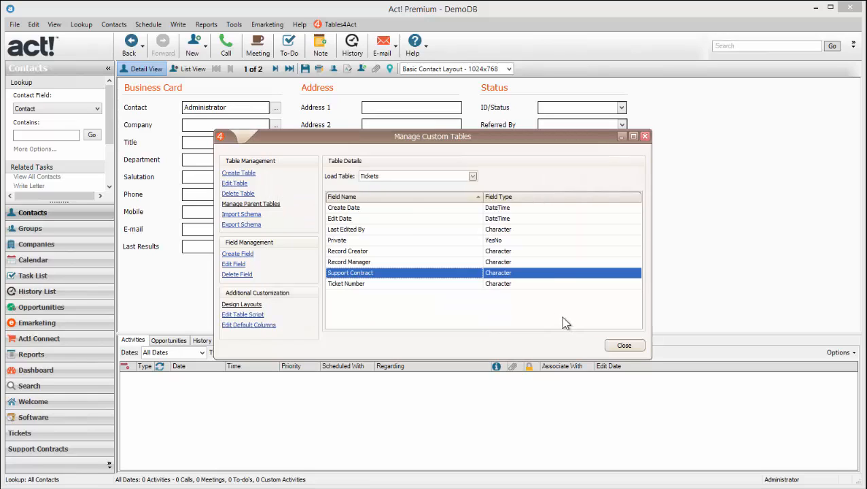
- Load the Support Contracts table and create a new layout named Layout for it
{"action": "left_click", "coordinate": [418, 177]}
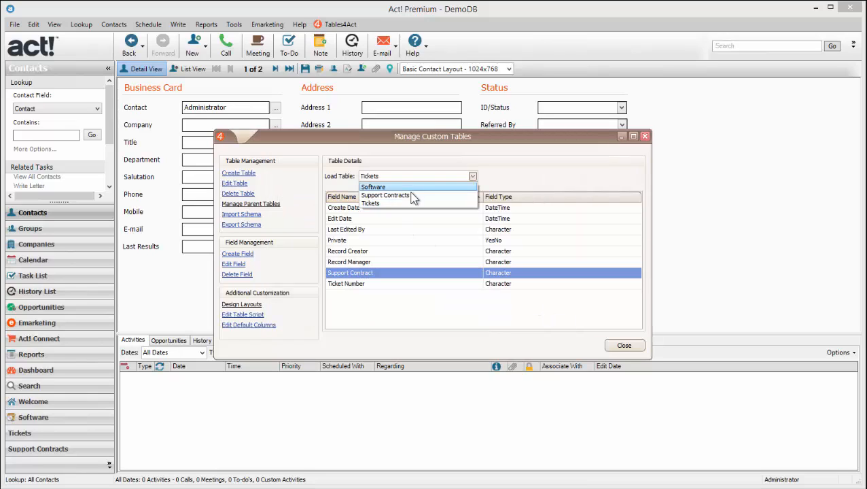
{"action": "left_click", "coordinate": [408, 195]}
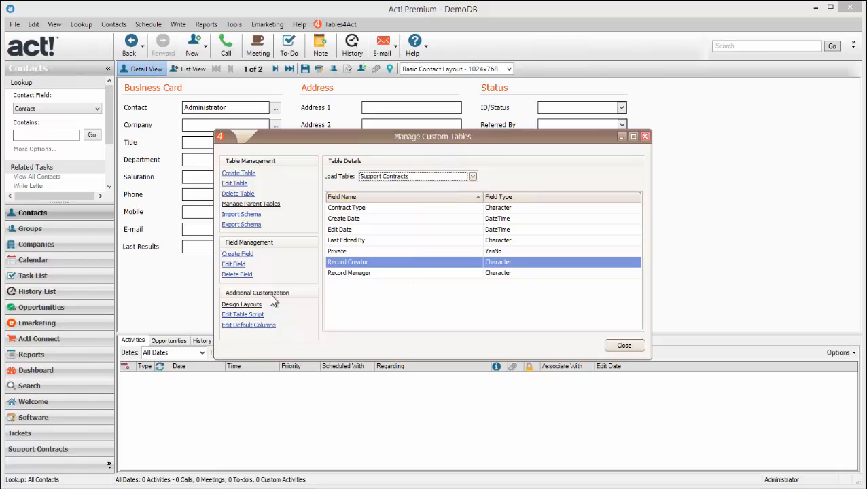
{"action": "left_click", "coordinate": [247, 307]}
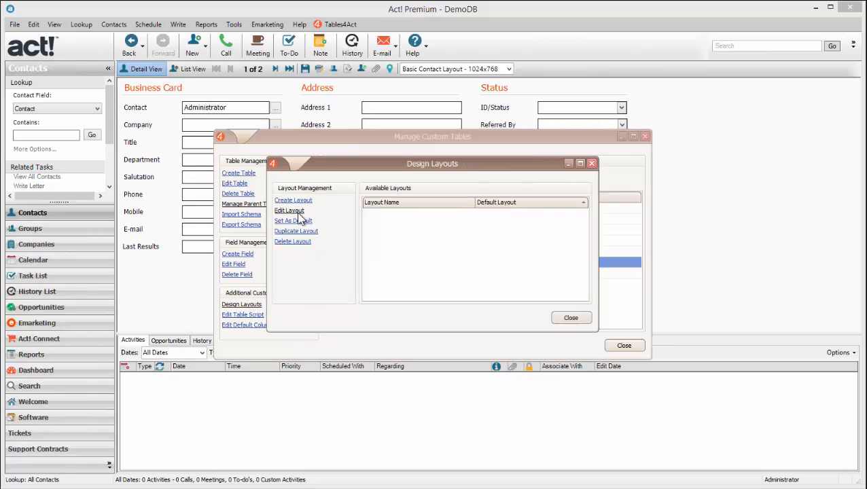
{"action": "left_click", "coordinate": [302, 203]}
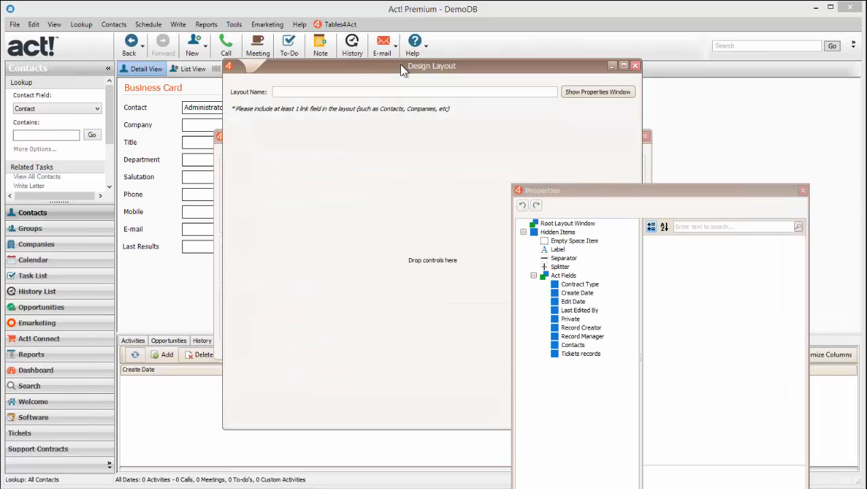
{"action": "left_click", "coordinate": [323, 94]}
{"action": "type", "text": "Layout"}
- Place Contract Type and Create Date side by side in the layout, with the Contacts link field below them
{"action": "left_click_drag", "start_coordinate": [425, 68], "coordinate": [308, 54]}
{"action": "left_click_drag", "start_coordinate": [570, 195], "coordinate": [599, 87]}
{"action": "left_click", "coordinate": [605, 178]}
{"action": "left_click_drag", "start_coordinate": [605, 178], "coordinate": [362, 257]}
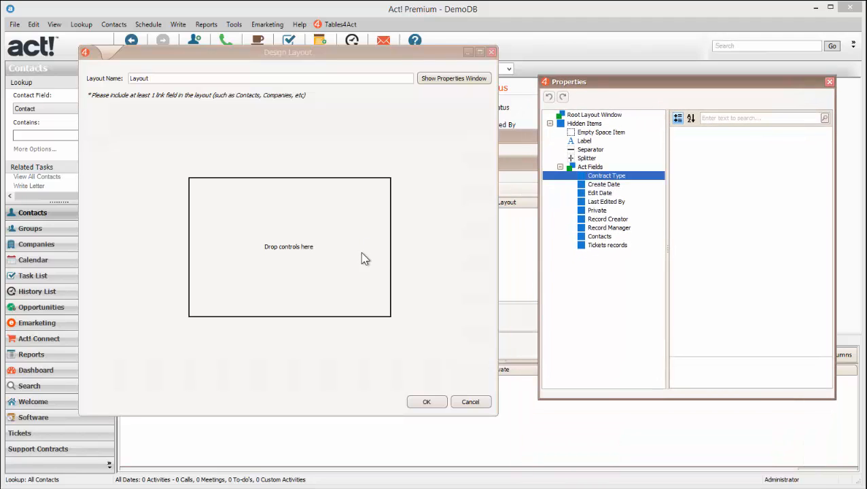
{"action": "left_click_drag", "start_coordinate": [602, 185], "coordinate": [357, 278]}
{"action": "left_click_drag", "start_coordinate": [610, 236], "coordinate": [302, 371]}
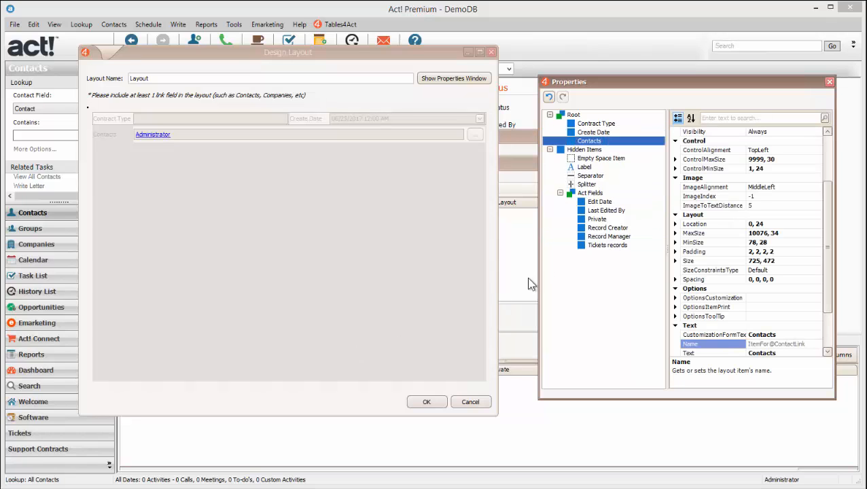
- Add the Tickets records grid below Contacts in the layout and set its TextVisible property to False
{"action": "left_click", "coordinate": [604, 251]}
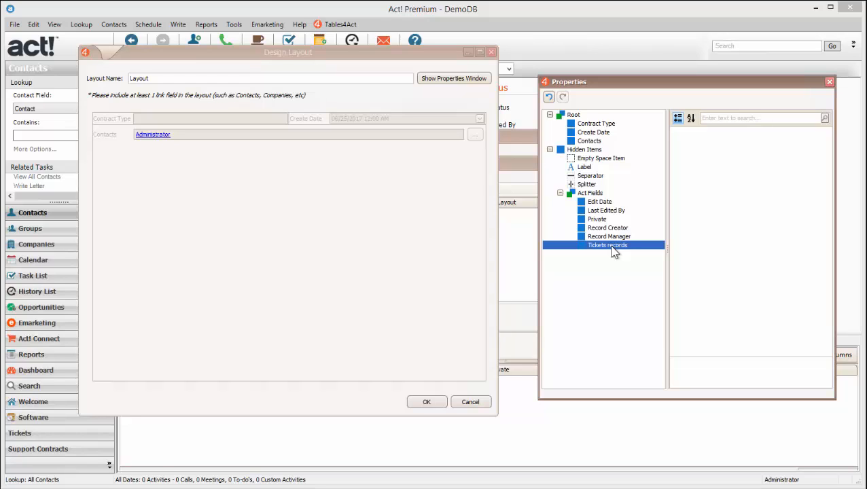
{"action": "left_click_drag", "start_coordinate": [615, 253], "coordinate": [291, 332]}
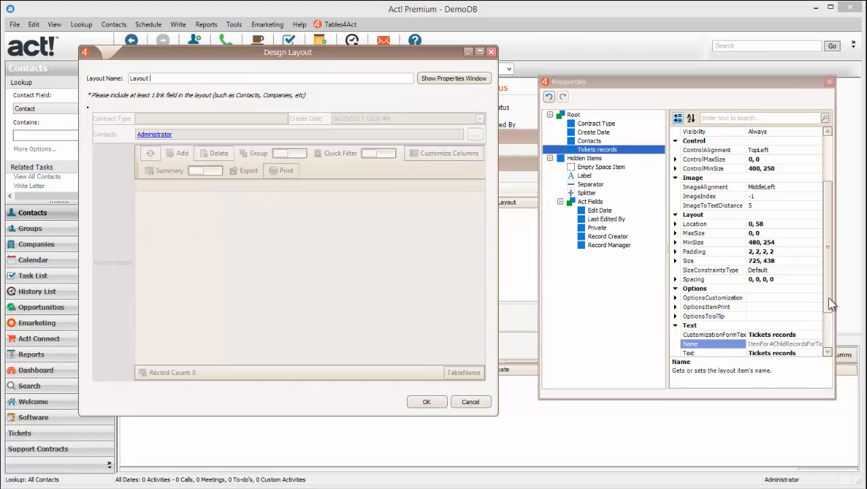
{"action": "left_click_drag", "start_coordinate": [828, 307], "coordinate": [828, 345]}
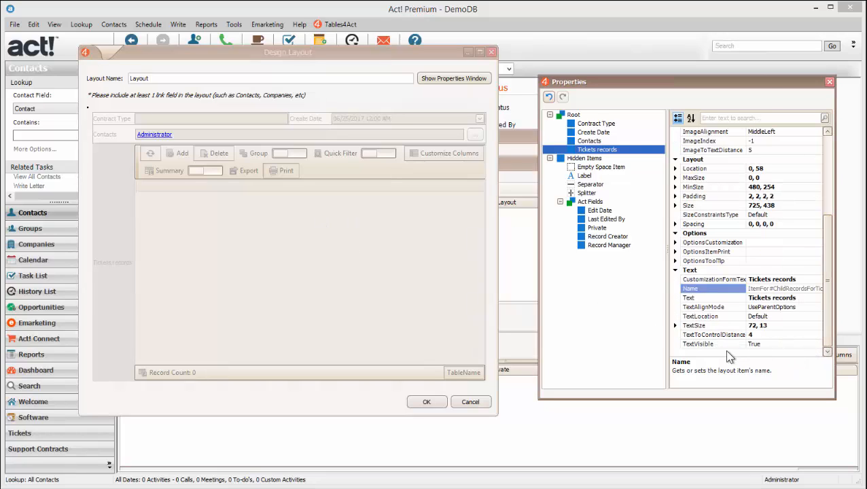
{"action": "left_click", "coordinate": [753, 345]}
{"action": "left_click", "coordinate": [788, 362]}
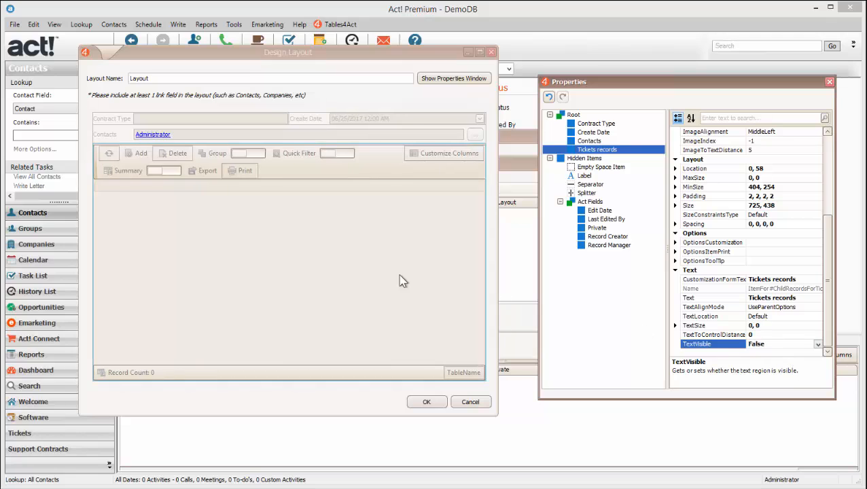
- Save the Support Contracts layout and close the layout list and the custom table manager
{"action": "left_click", "coordinate": [330, 258]}
{"action": "left_click", "coordinate": [427, 402]}
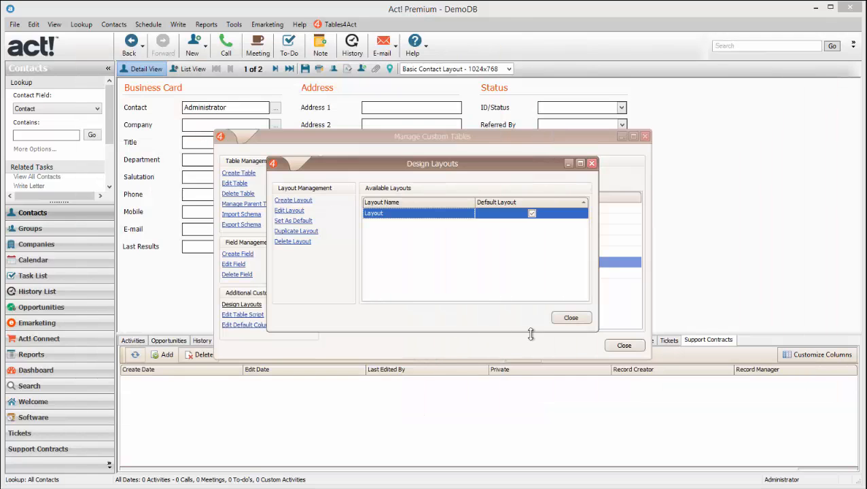
{"action": "left_click", "coordinate": [575, 321]}
{"action": "left_click", "coordinate": [616, 343]}
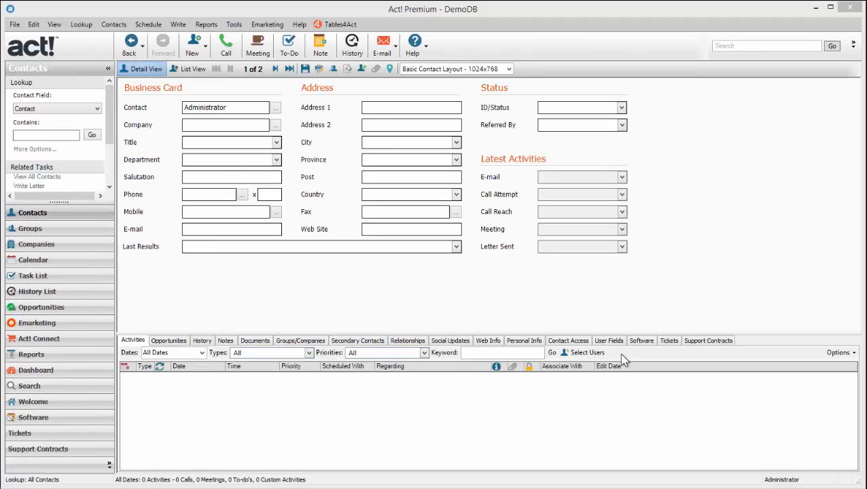
- Start a new Support Contracts record for the Administrator contact with "Contract Type" as its contract type
{"action": "left_click", "coordinate": [707, 341]}
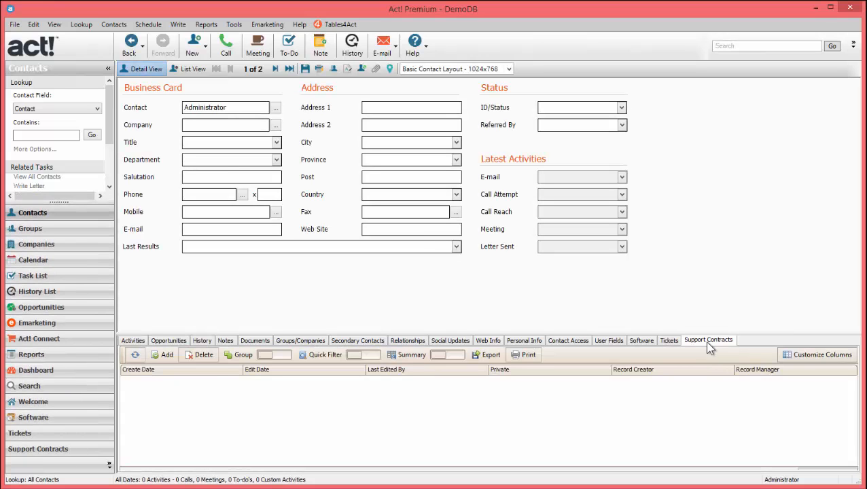
{"action": "left_click", "coordinate": [163, 355]}
{"action": "left_click", "coordinate": [417, 114]}
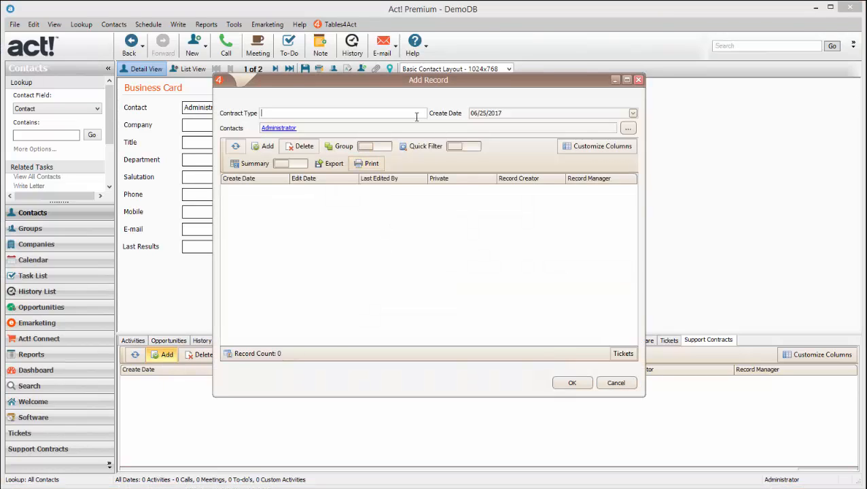
{"action": "type", "text": "Contract Type"}
- Add a first ticket with a ticket number from within the new support contract record and save the ticket
{"action": "left_click", "coordinate": [265, 147]}
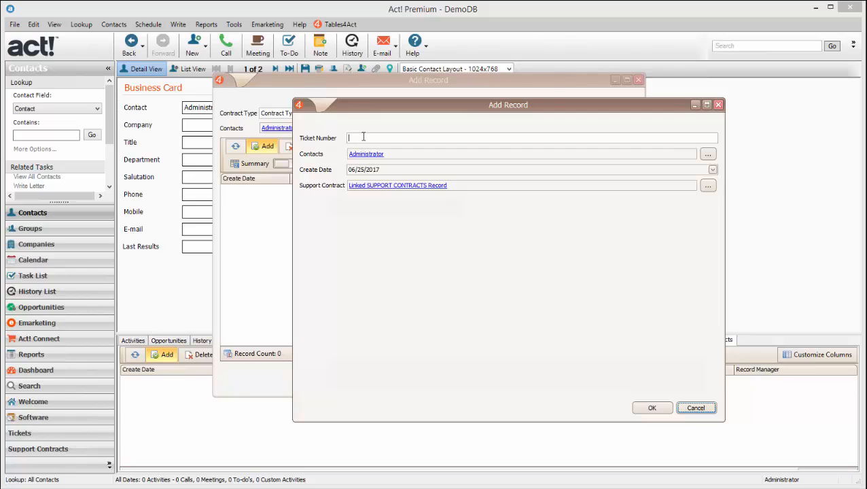
{"action": "left_click_drag", "start_coordinate": [557, 112], "coordinate": [615, 123]}
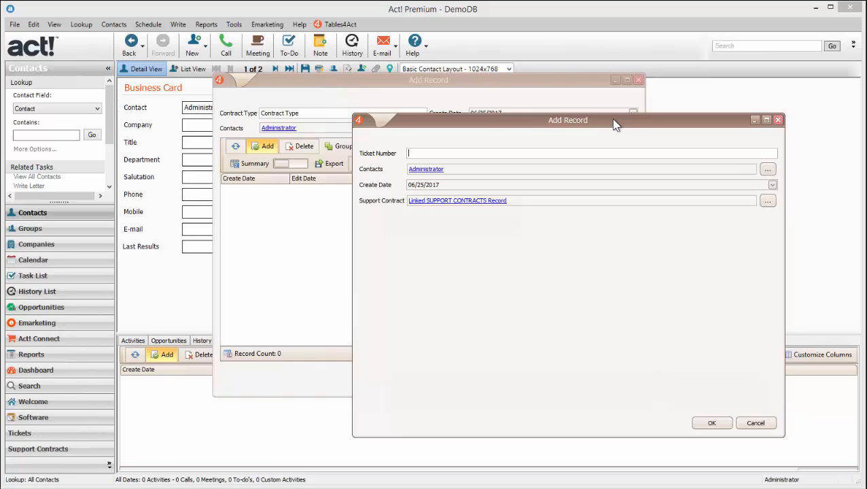
{"action": "type", "text": "Ticket 2"}
{"action": "left_click", "coordinate": [712, 423]}
{"action": "left_click", "coordinate": [265, 146]}
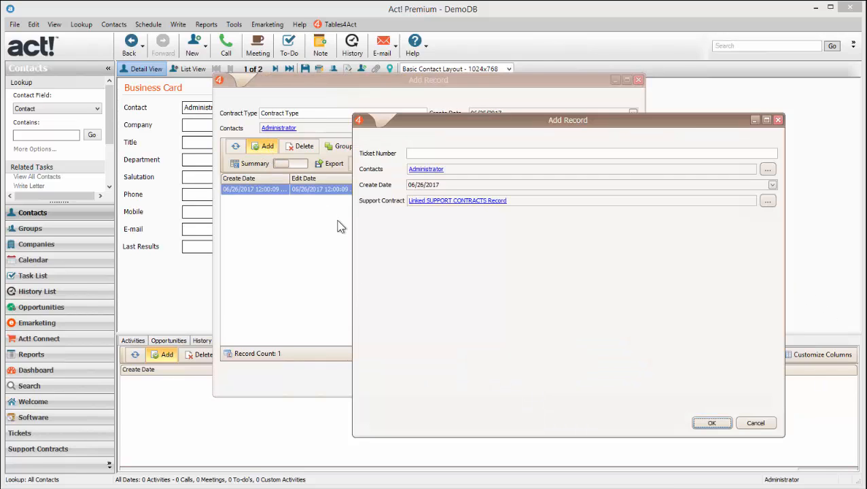
{"action": "type", "text": "cket"}
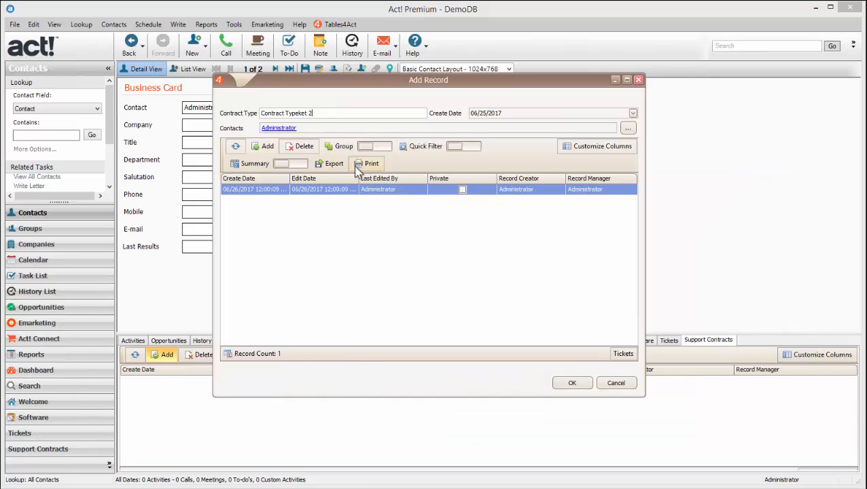
{"action": "key", "text": "BackSpace"}
{"action": "key", "text": "BackSpace"}
{"action": "key", "text": "BackSpace"}
{"action": "key", "text": "BackSpace"}
- Add another ticket with ticket number "Ticket 2" to the support contract and save both records
{"action": "left_click", "coordinate": [266, 147]}
{"action": "left_click", "coordinate": [428, 153]}
{"action": "type", "text": "Ticket 2"}
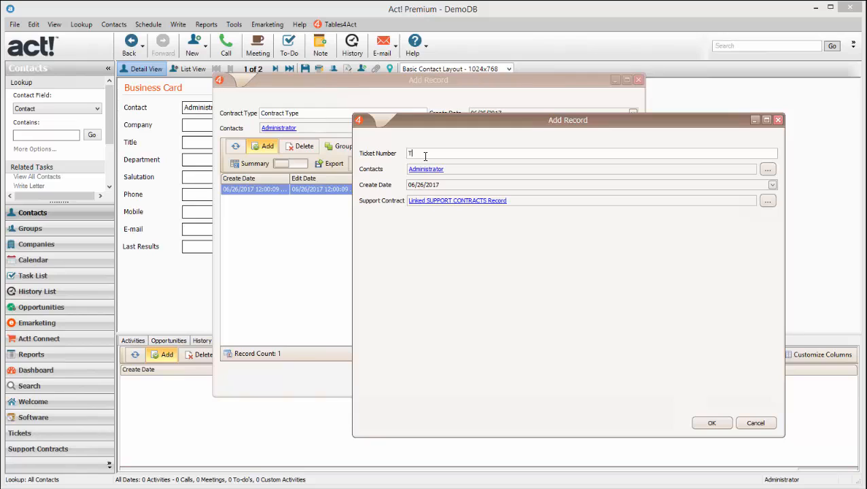
{"action": "left_click", "coordinate": [711, 423]}
{"action": "left_click", "coordinate": [377, 201]}
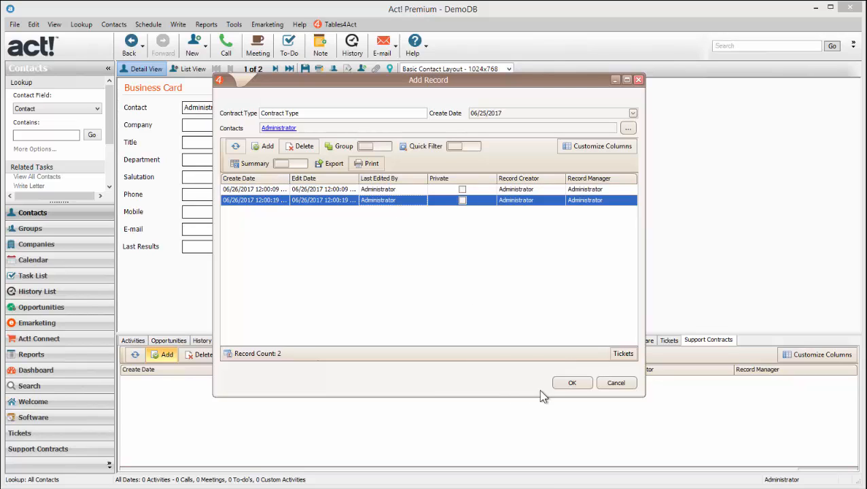
{"action": "left_click", "coordinate": [566, 383]}
{"action": "left_click", "coordinate": [586, 385]}
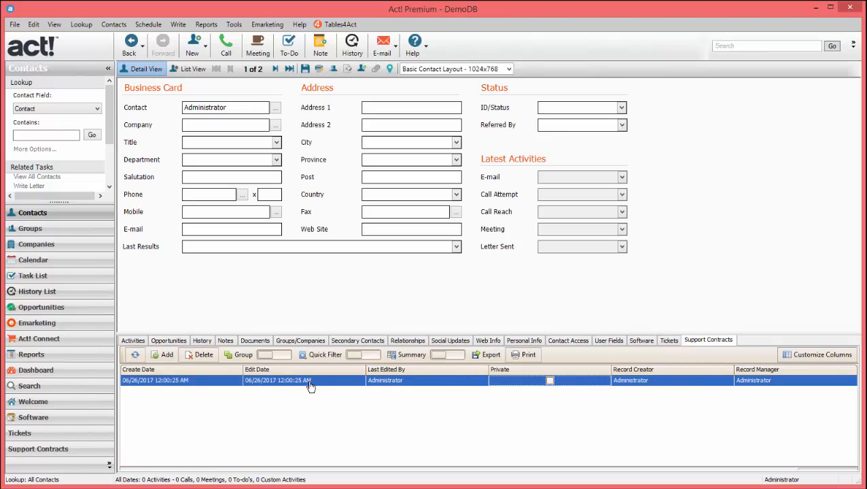
- Go to the New Contact record and add a support contract with contract type "Support Contract 2"
{"action": "left_click", "coordinate": [271, 71]}
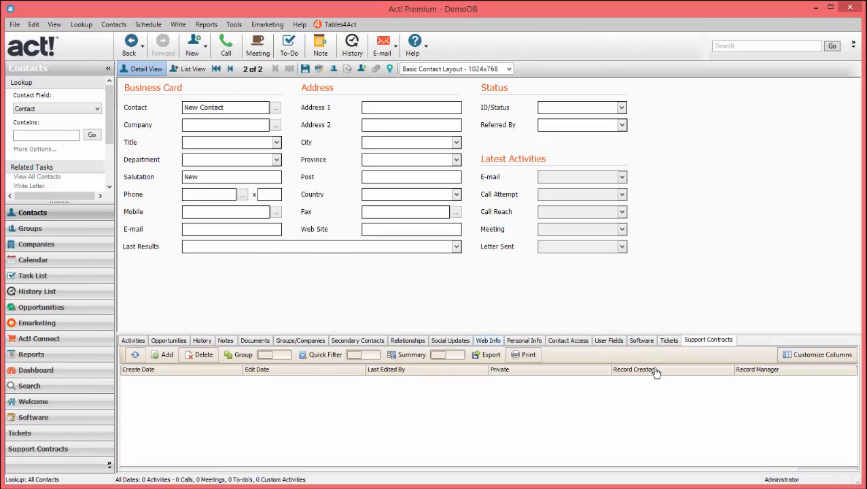
{"action": "left_click", "coordinate": [166, 355]}
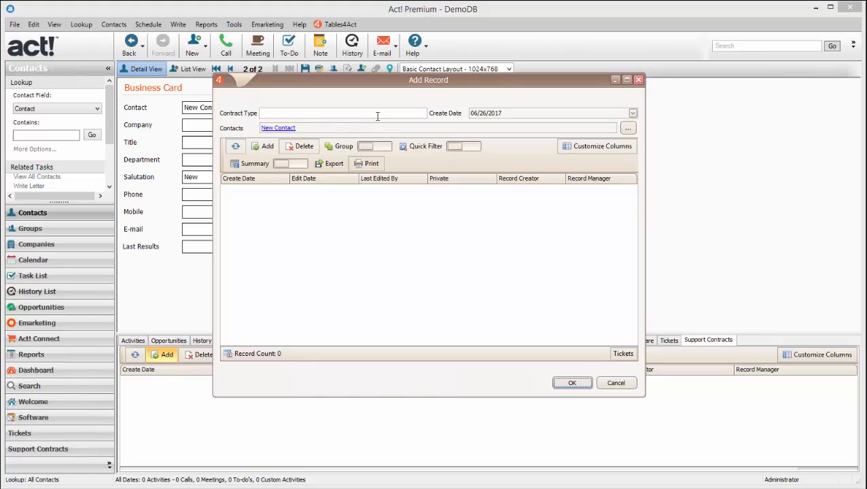
{"action": "left_click", "coordinate": [379, 115]}
{"action": "type", "text": "Support Contract "}
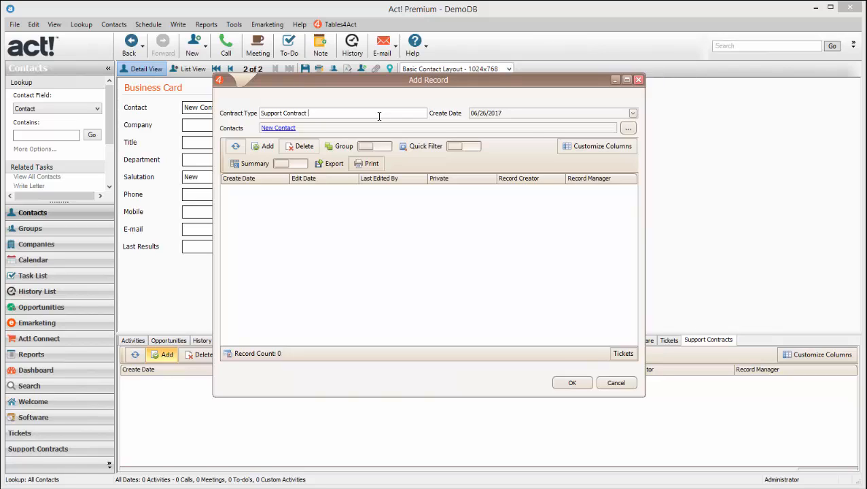
{"action": "type", "text": "2"}
{"action": "left_click", "coordinate": [572, 385]}
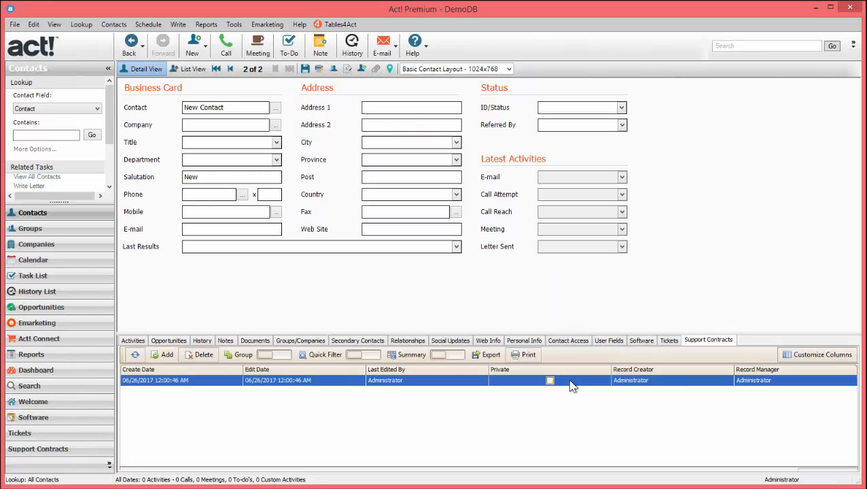
- Return to the Administrator contact and open the second ticket in its support contract record
{"action": "left_click", "coordinate": [673, 341]}
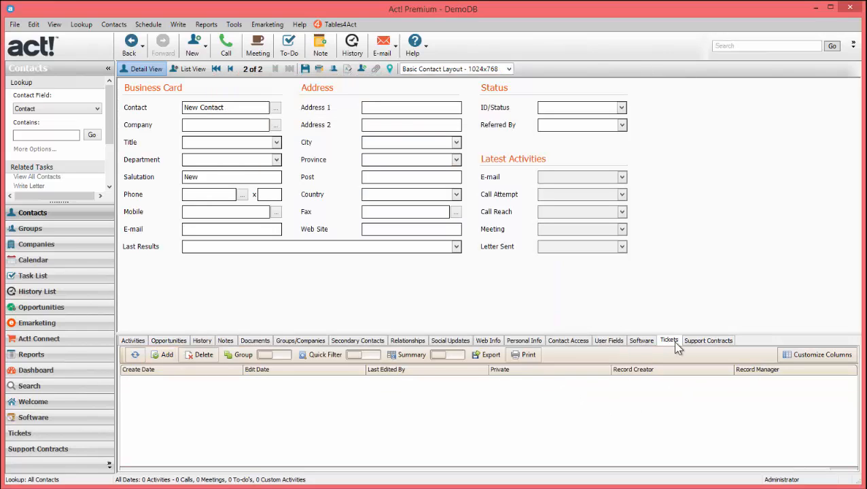
{"action": "left_click", "coordinate": [709, 340]}
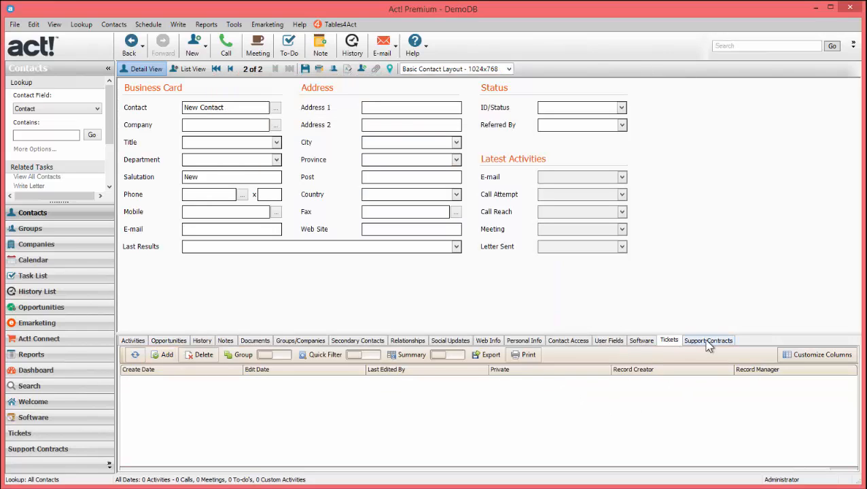
{"action": "left_click", "coordinate": [230, 69]}
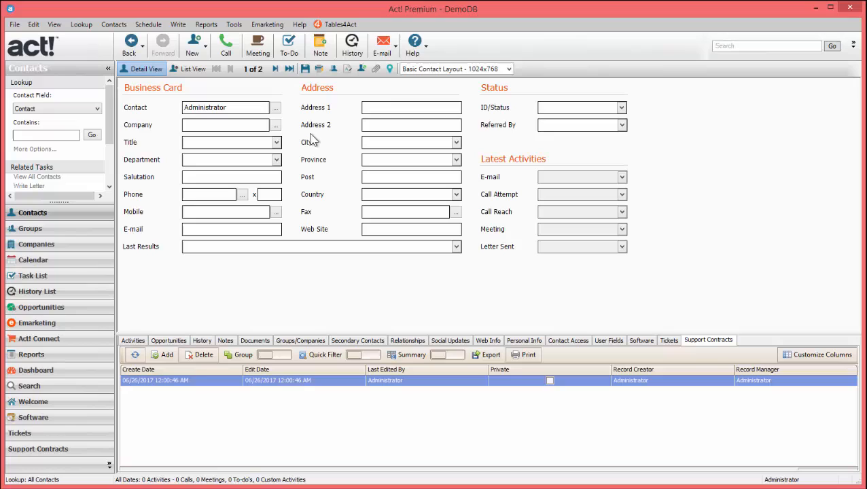
{"action": "double_click", "coordinate": [693, 385]}
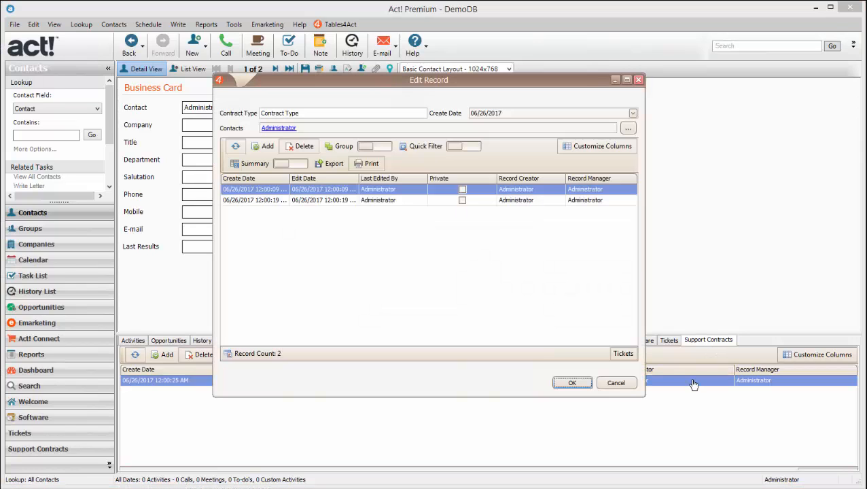
{"action": "double_click", "coordinate": [364, 200]}
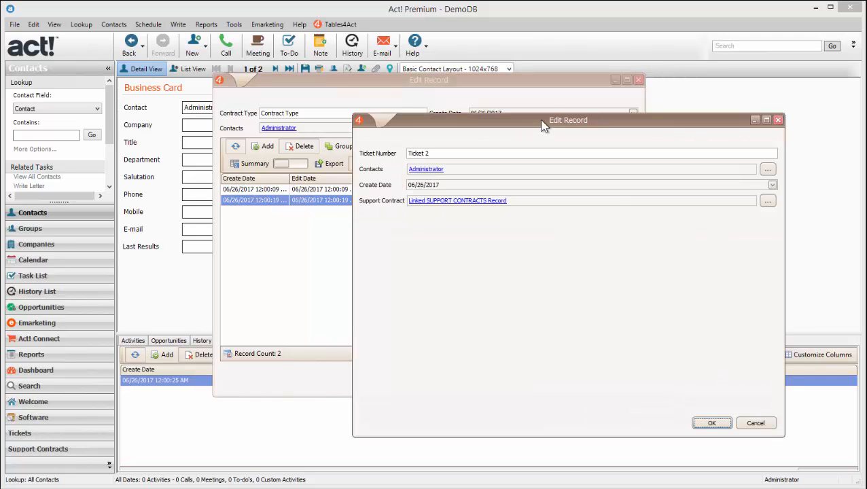
{"action": "left_click_drag", "start_coordinate": [540, 120], "coordinate": [563, 75]}
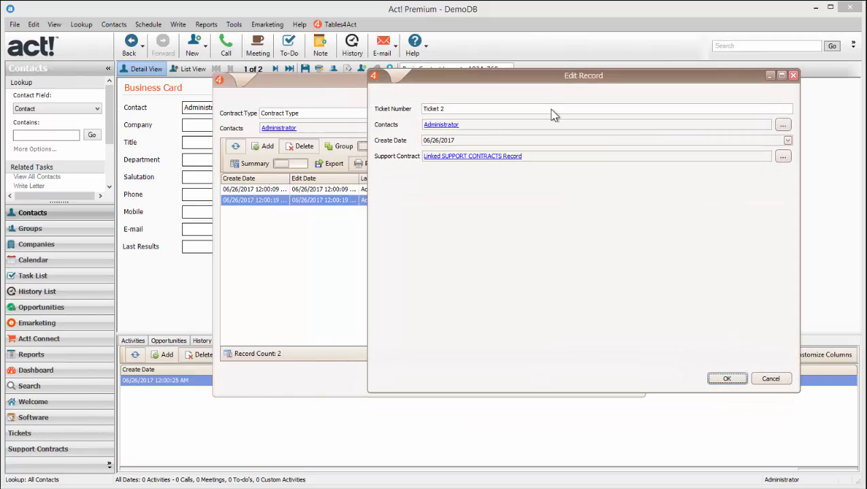
- Open the parent record selection for the ticket's Support Contract field and set it to show all records
{"action": "left_click", "coordinate": [786, 160]}
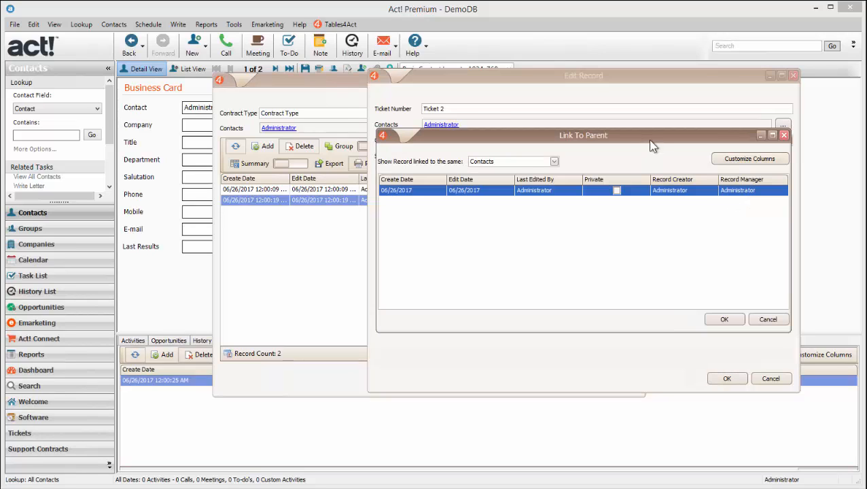
{"action": "left_click_drag", "start_coordinate": [384, 183], "coordinate": [432, 241]}
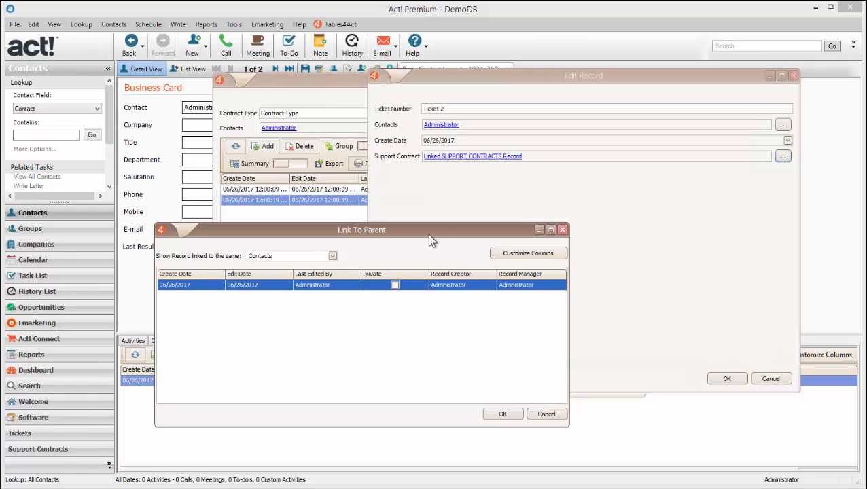
{"action": "left_click", "coordinate": [334, 259]}
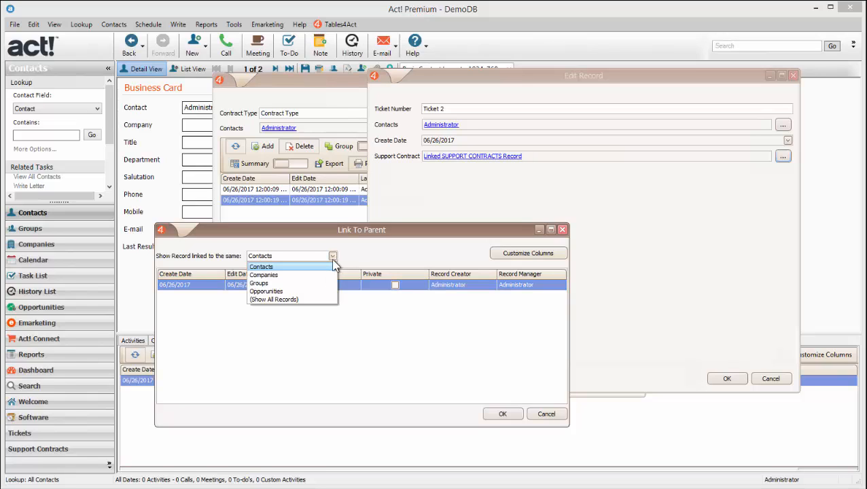
{"action": "left_click", "coordinate": [305, 299]}
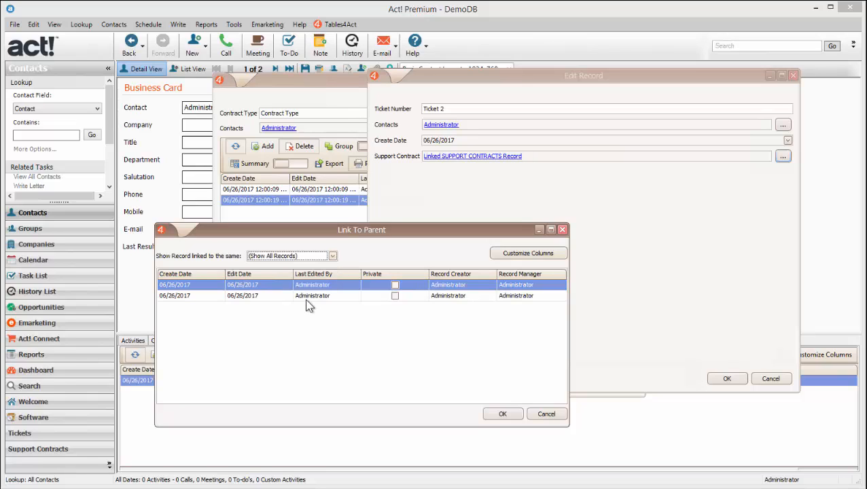
- Add the Contract Type field as the first column of the parent record list and apply the column layout
{"action": "left_click", "coordinate": [389, 298]}
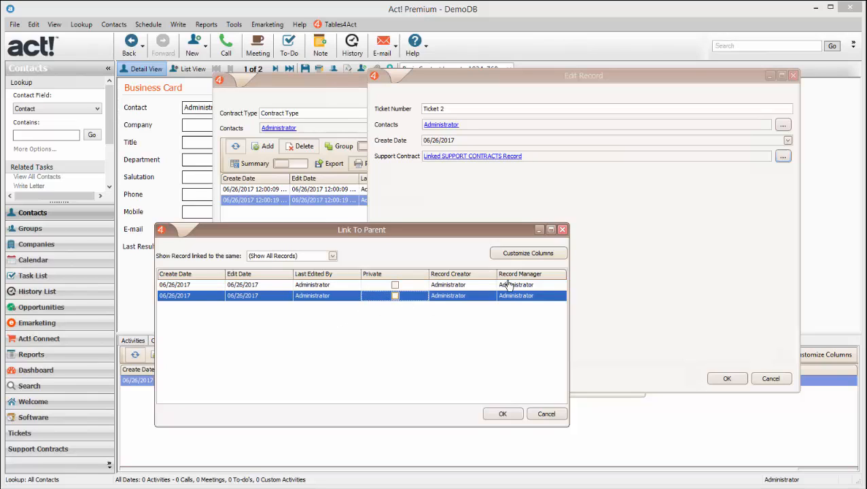
{"action": "left_click", "coordinate": [535, 257]}
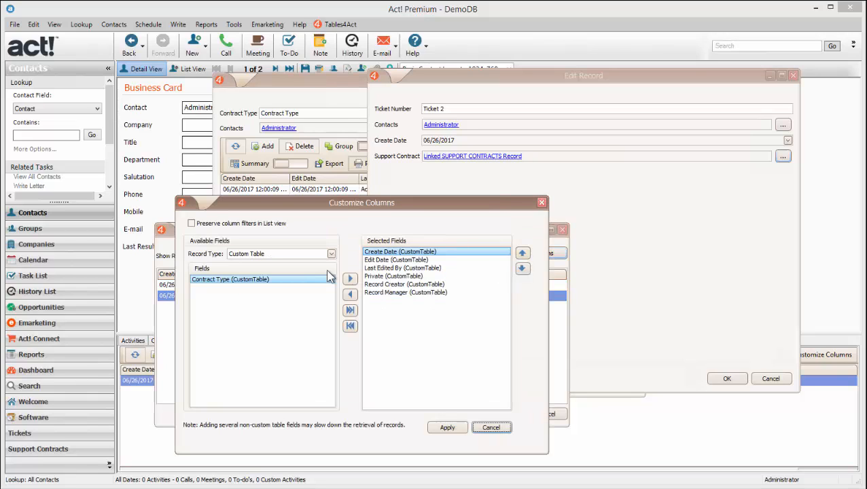
{"action": "left_click", "coordinate": [351, 279]}
{"action": "left_click", "coordinate": [403, 300]}
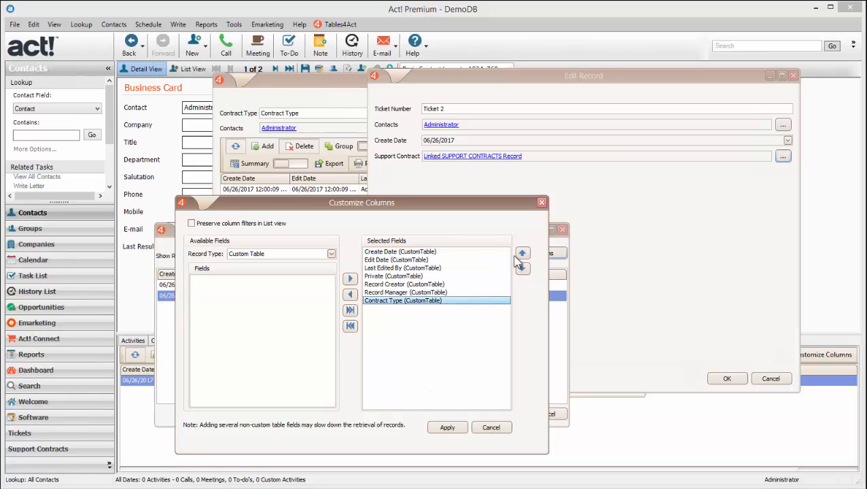
{"action": "left_click", "coordinate": [522, 253]}
{"action": "left_click", "coordinate": [522, 253]}
{"action": "left_click", "coordinate": [522, 252]}
{"action": "left_click", "coordinate": [522, 253]}
{"action": "left_click", "coordinate": [522, 253]}
{"action": "left_click", "coordinate": [522, 253]}
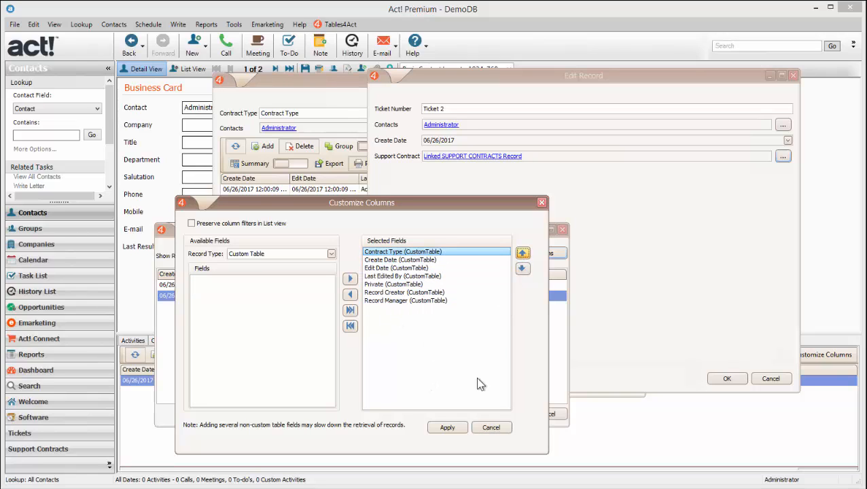
{"action": "left_click", "coordinate": [448, 427]}
- Link the ticket to the "Support Contract 2" parent record and save both the ticket and the Administrator's support contract
{"action": "left_click", "coordinate": [206, 297]}
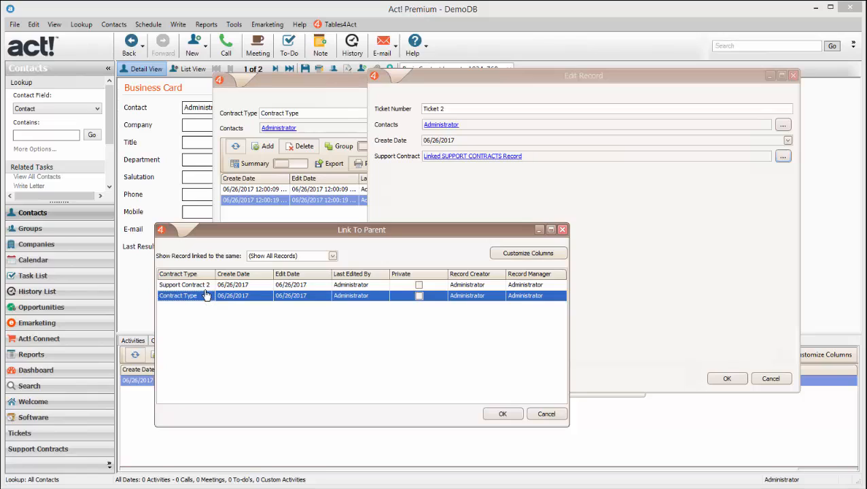
{"action": "left_click", "coordinate": [178, 286]}
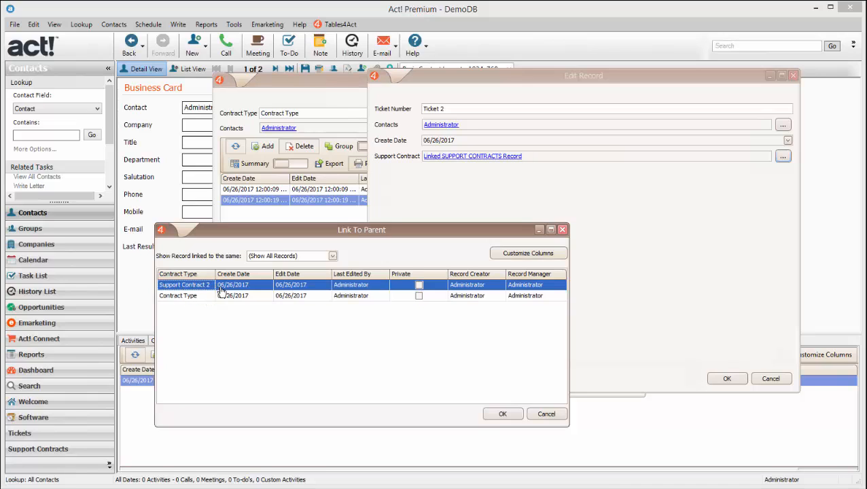
{"action": "left_click", "coordinate": [496, 416]}
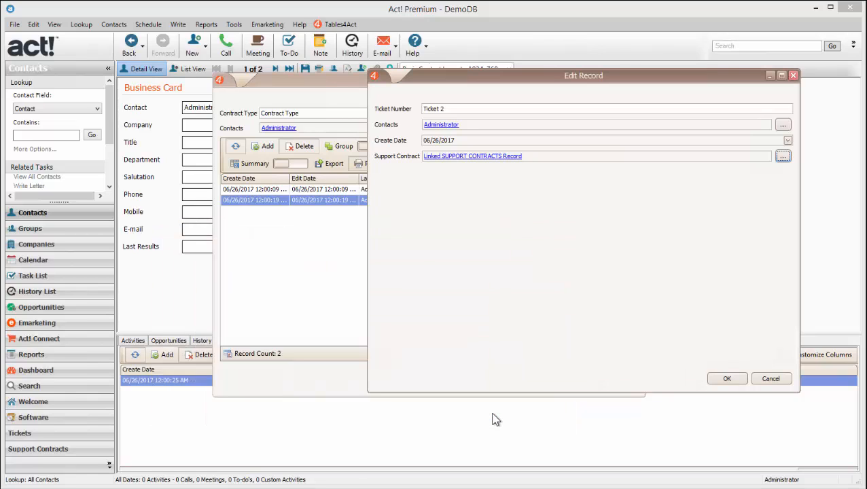
{"action": "left_click", "coordinate": [727, 378]}
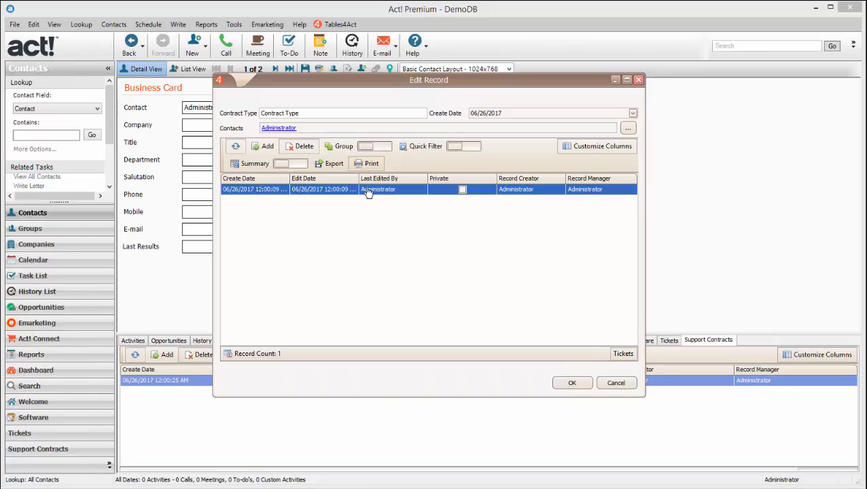
{"action": "left_click", "coordinate": [575, 384]}
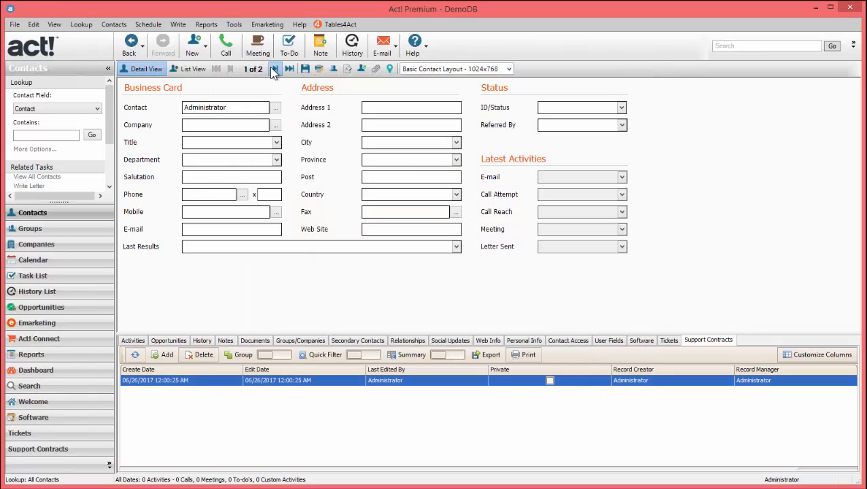
- Go to the New Contact record, open its support contract to check the linked tickets, and close it without changes
{"action": "left_click", "coordinate": [273, 70]}
{"action": "double_click", "coordinate": [614, 382]}
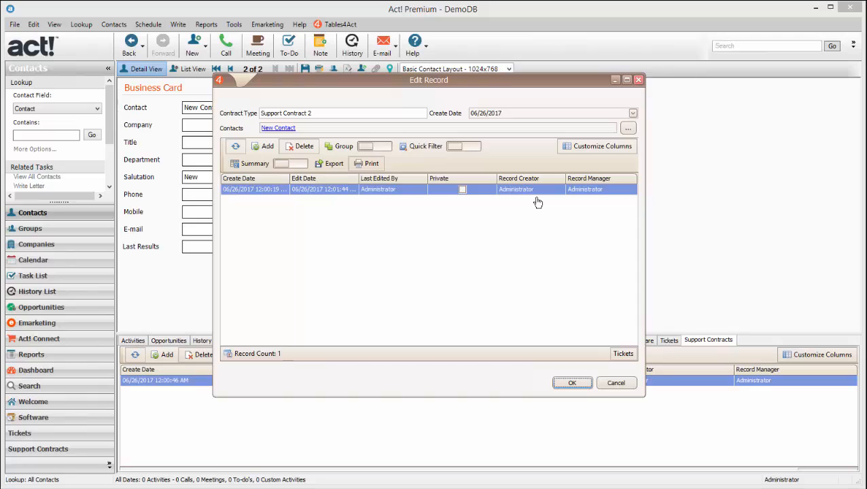
{"action": "left_click", "coordinate": [617, 385]}
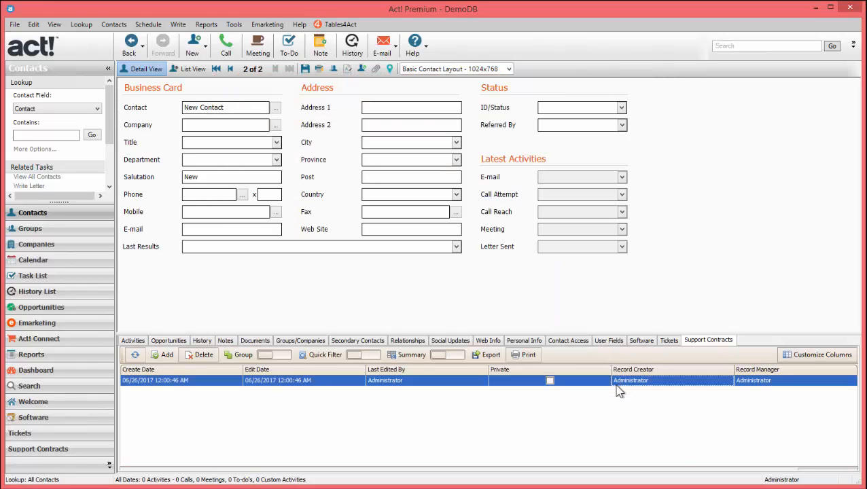